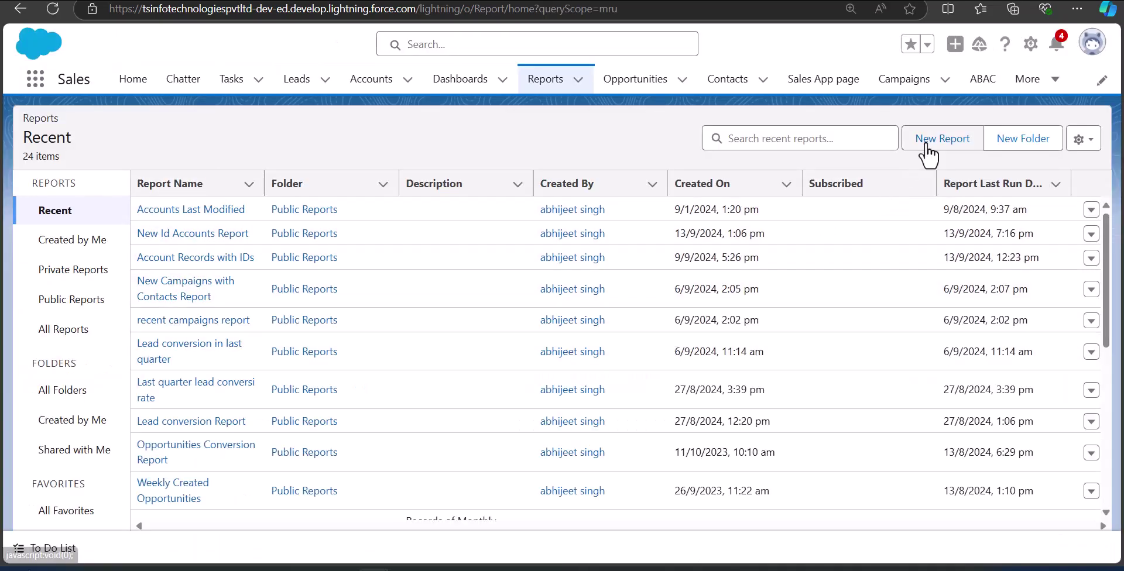
Start a new report from the Reports home to bring up the report type chooser.
click(925, 147)
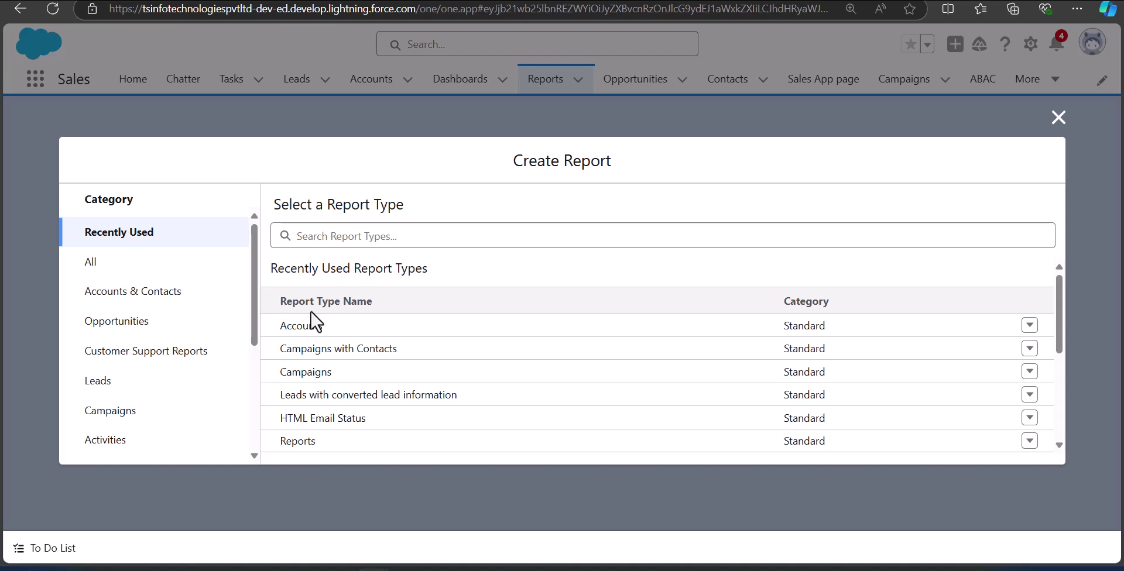
Choose the Opportunities category and report type, then start the report in the builder.
click(149, 328)
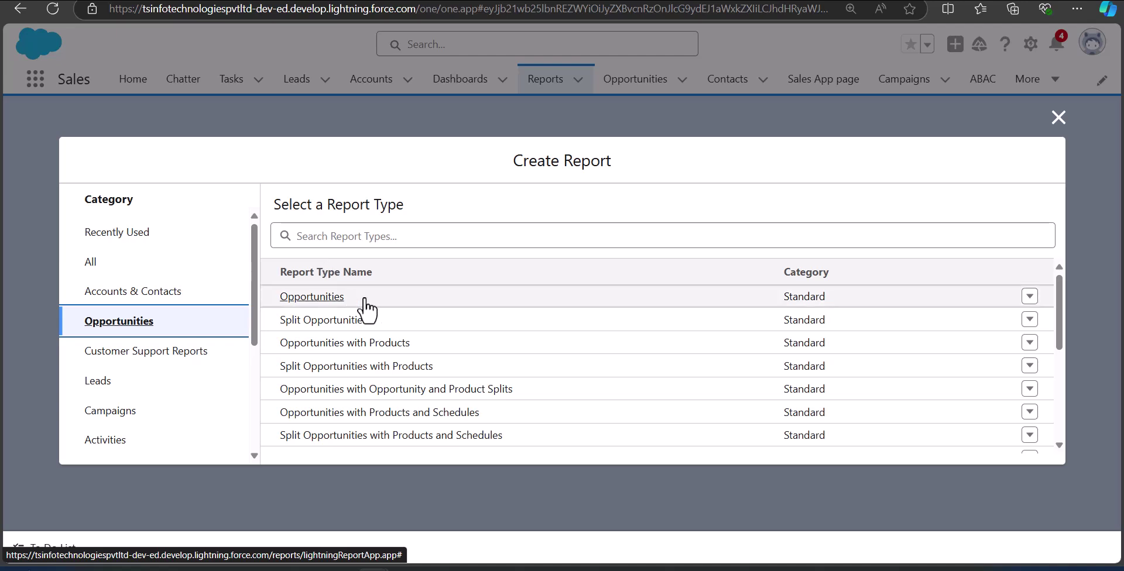
click(326, 300)
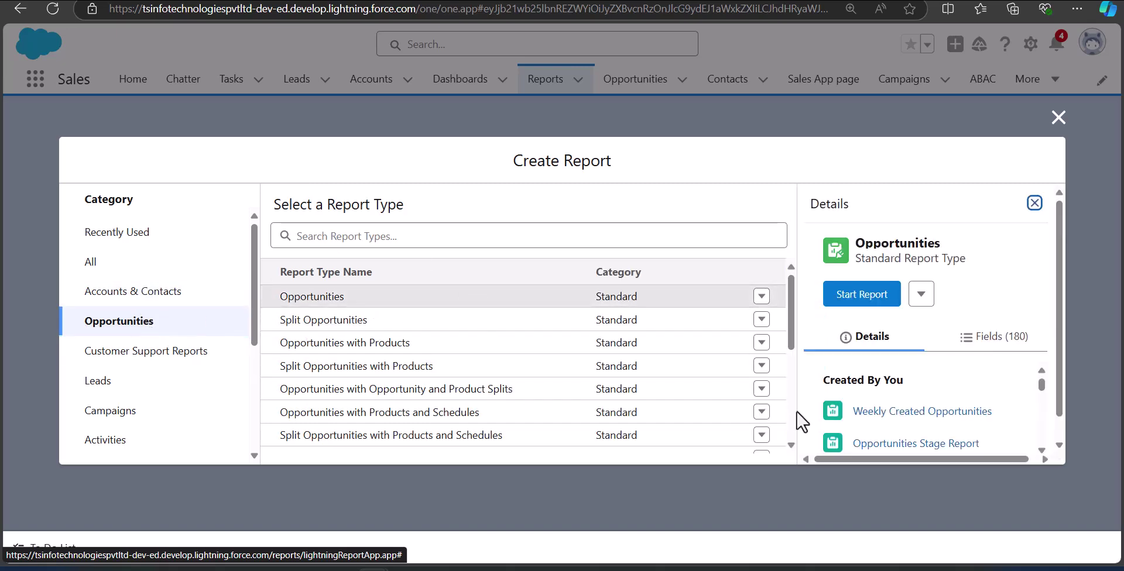
click(831, 302)
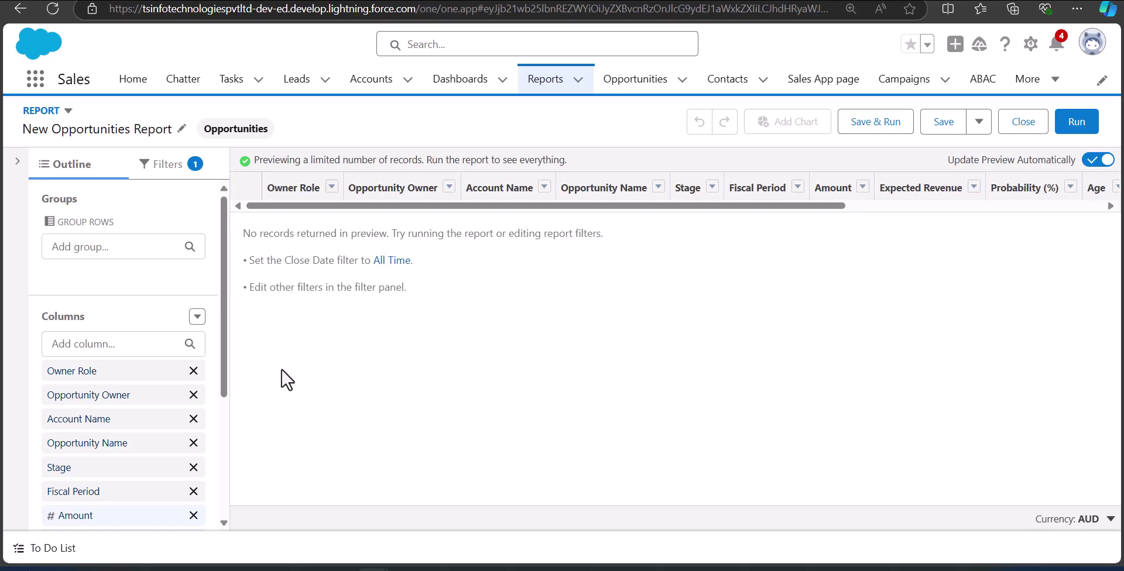
Change the Close Date filter range to All Time and apply it.
click(153, 167)
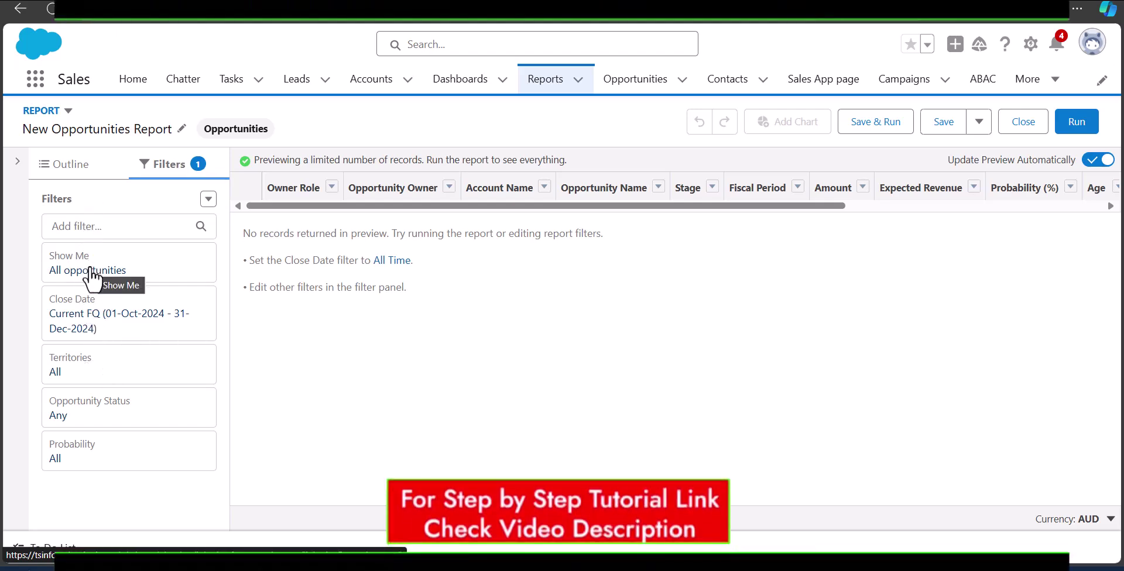
click(174, 286)
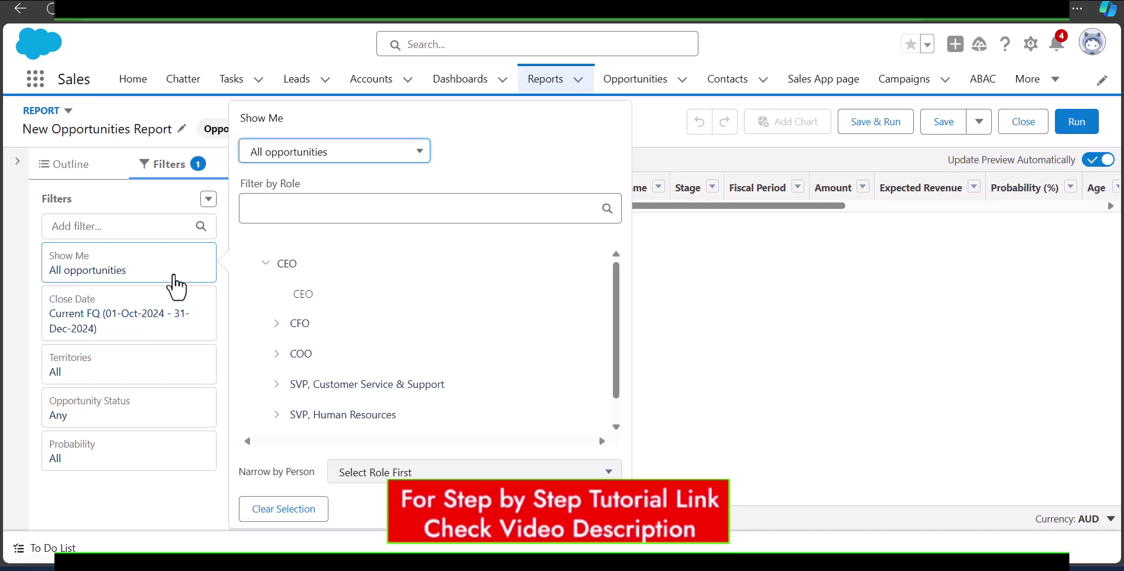
click(700, 302)
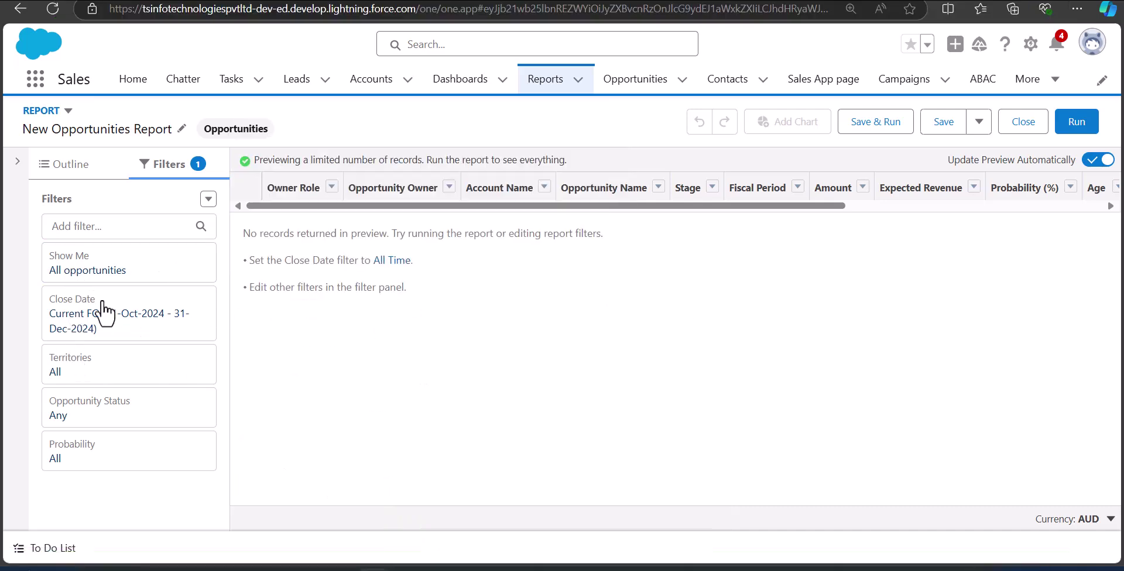
click(103, 309)
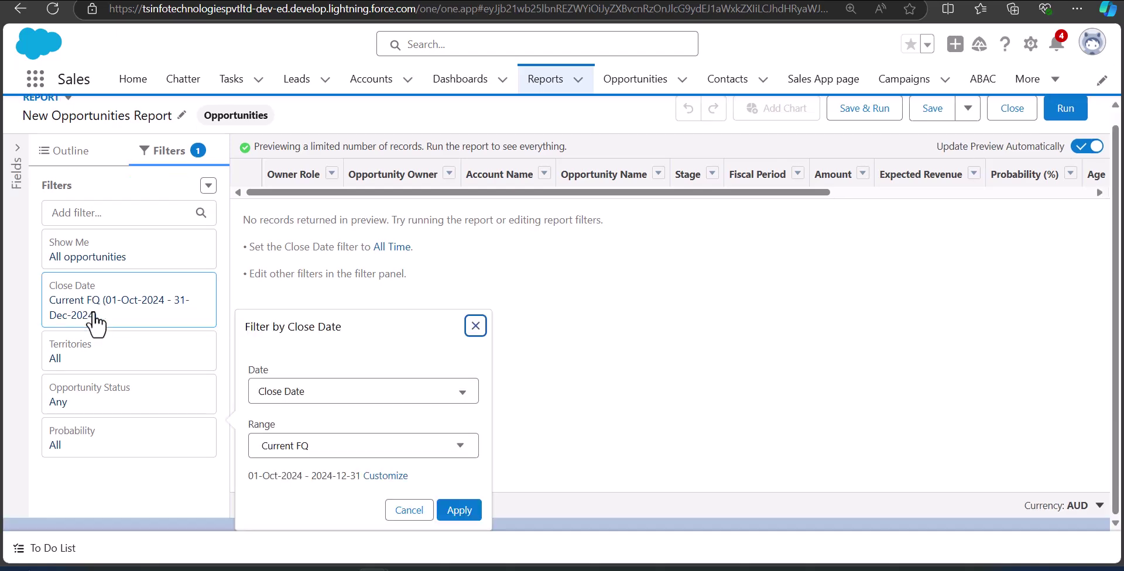
click(327, 451)
click(321, 471)
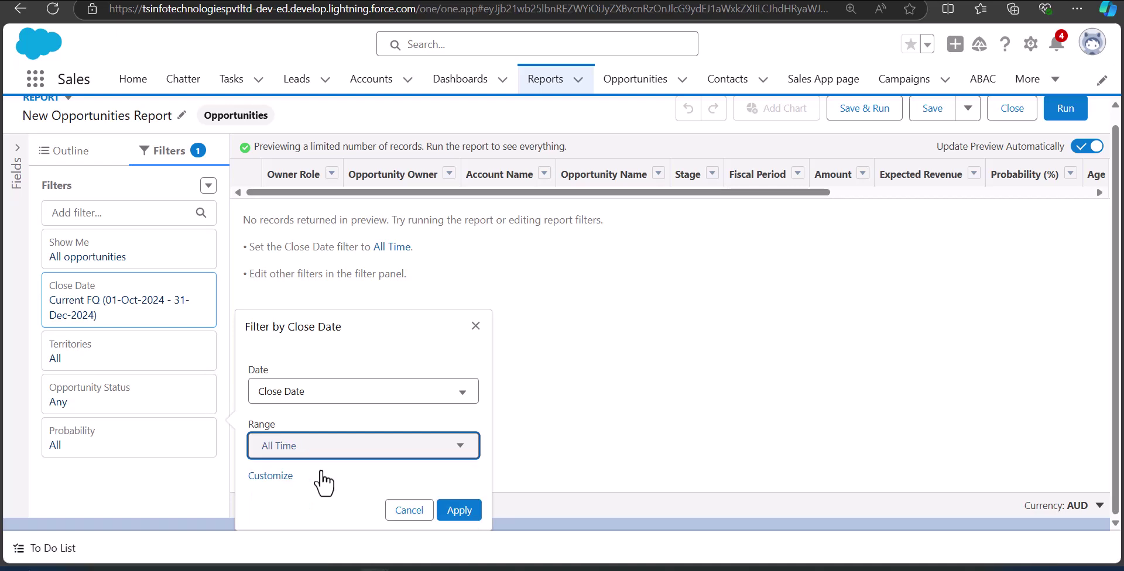
click(458, 511)
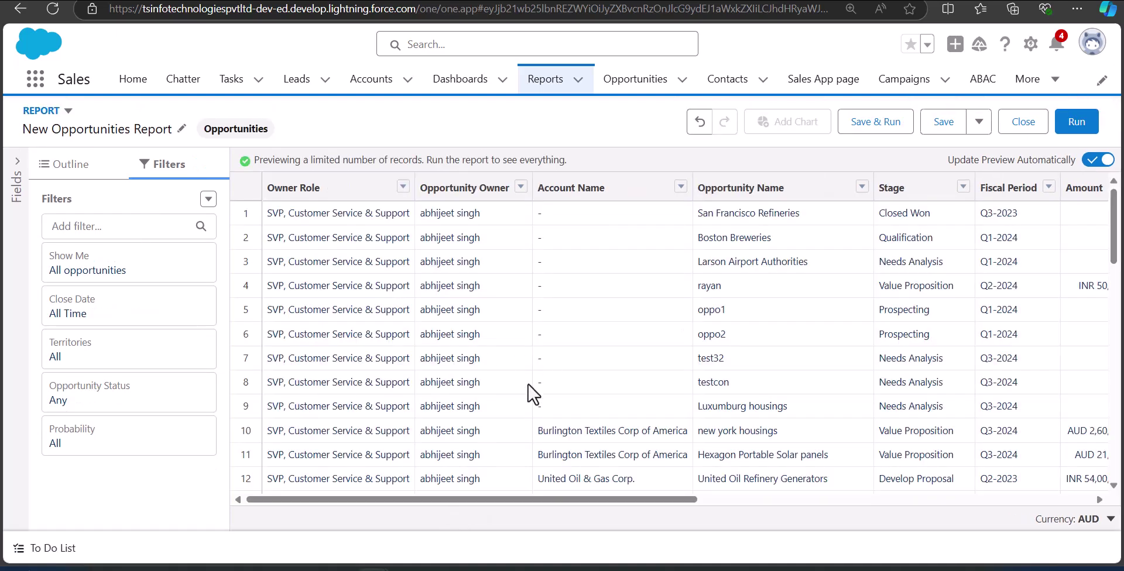
scroll(430, 357, down, 5)
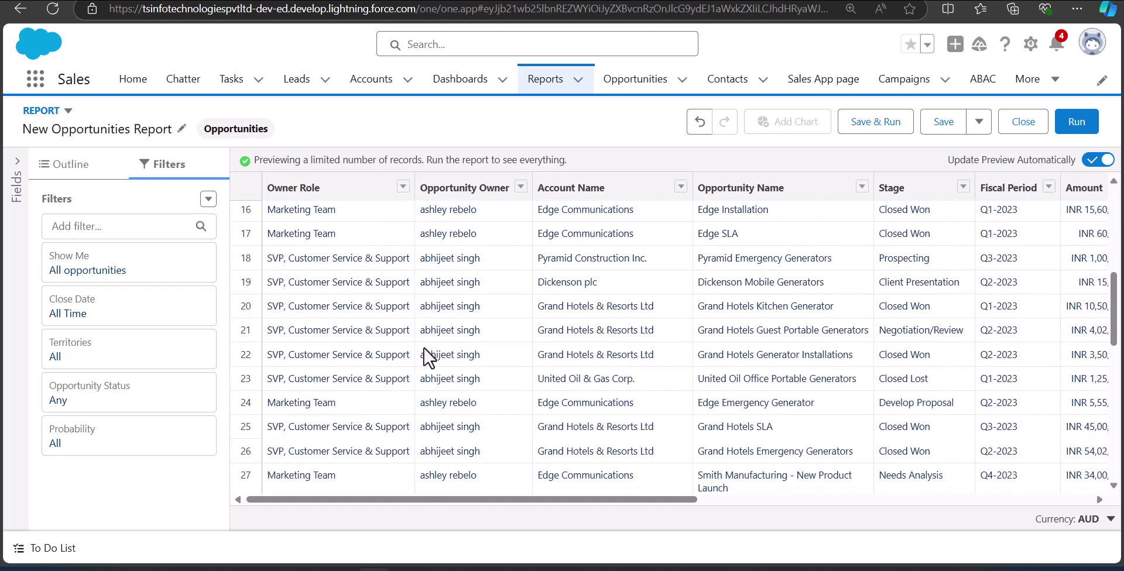
scroll(430, 358, up, 5)
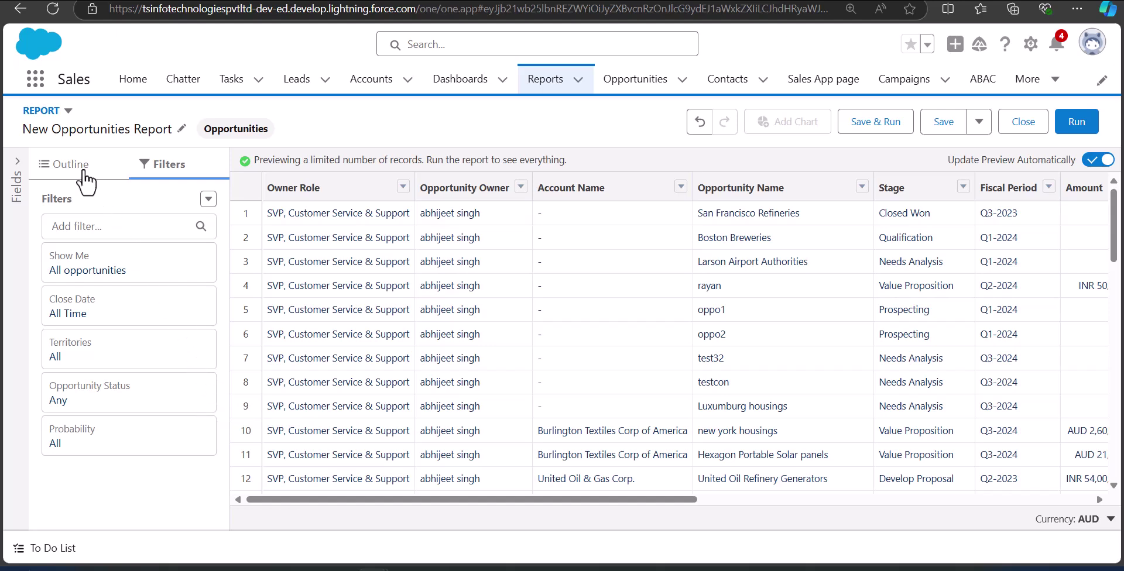
Remove the Opportunity Owner and Account Name columns from the report outline.
click(58, 165)
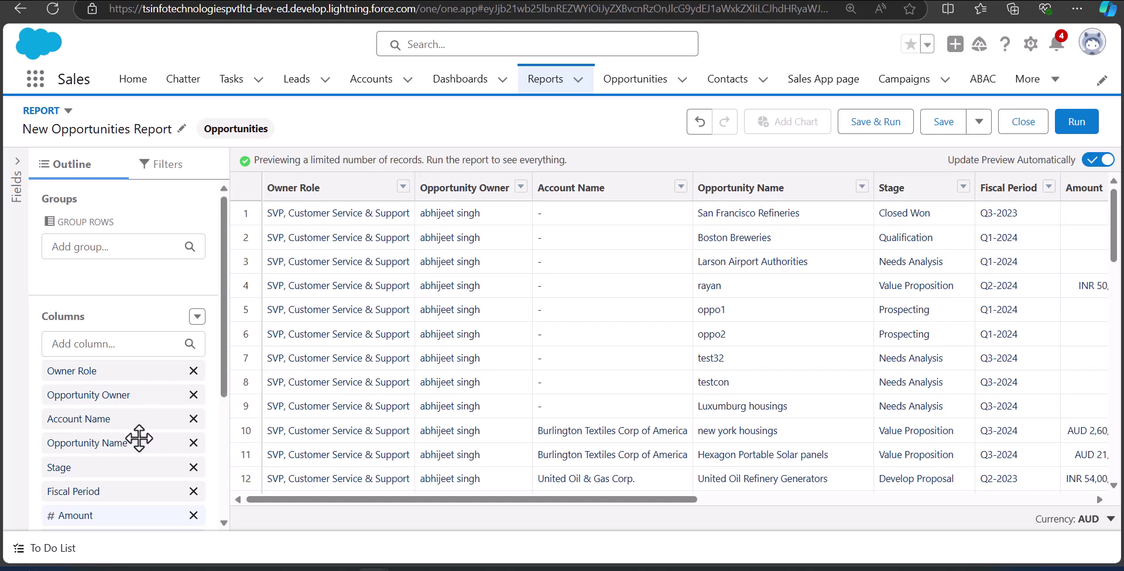
click(193, 396)
key(Return)
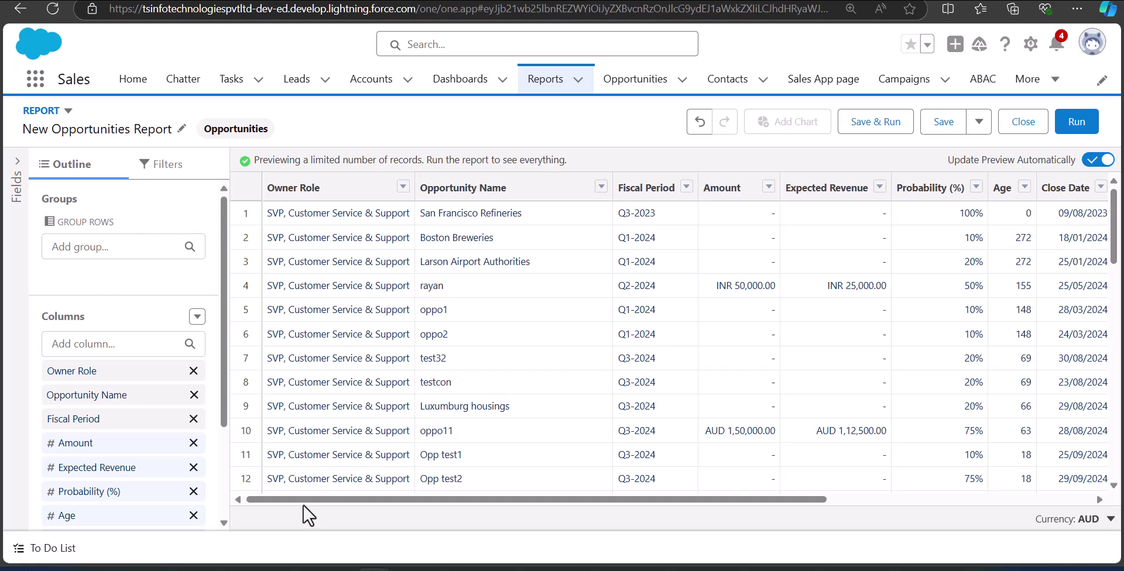
Add Close Date as the field to group rows by.
drag(319, 501, 542, 501)
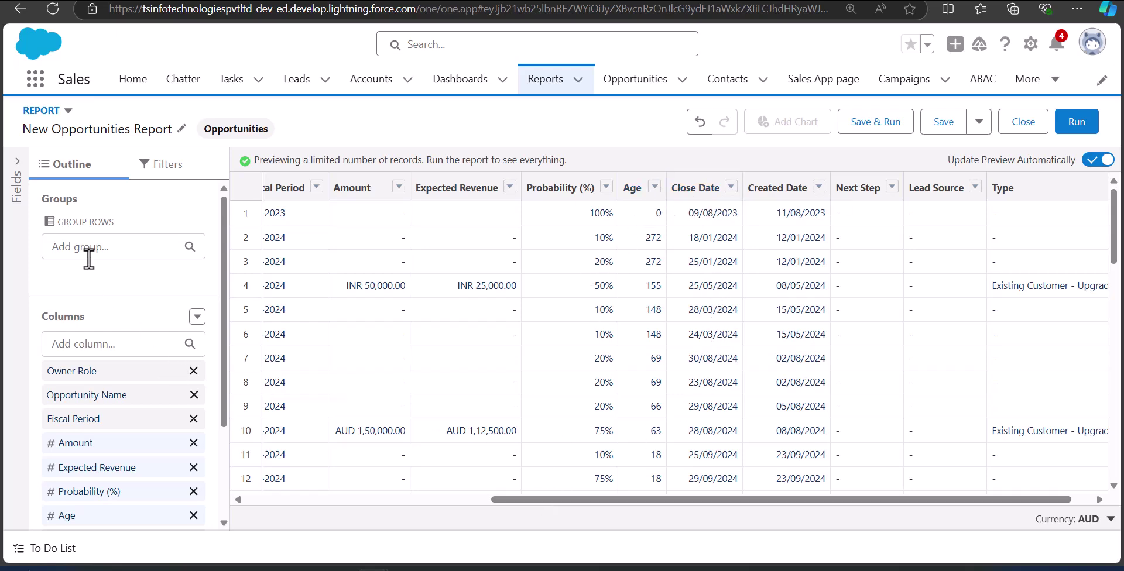
drag(553, 502, 382, 501)
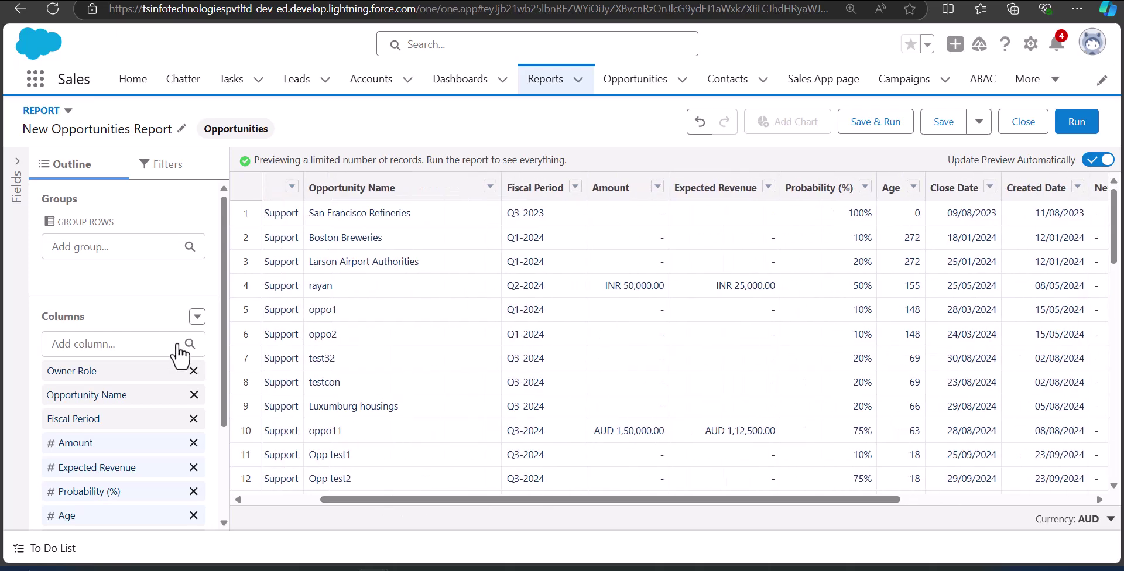
click(107, 250)
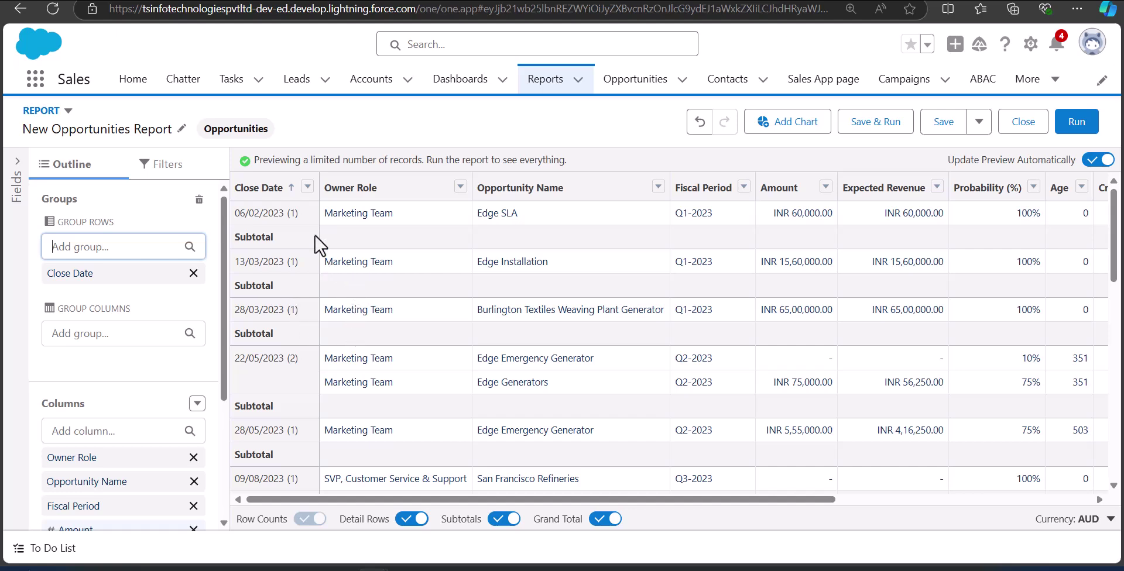
Group Close Date by Calendar Month and add a Record Count bar chart.
click(307, 187)
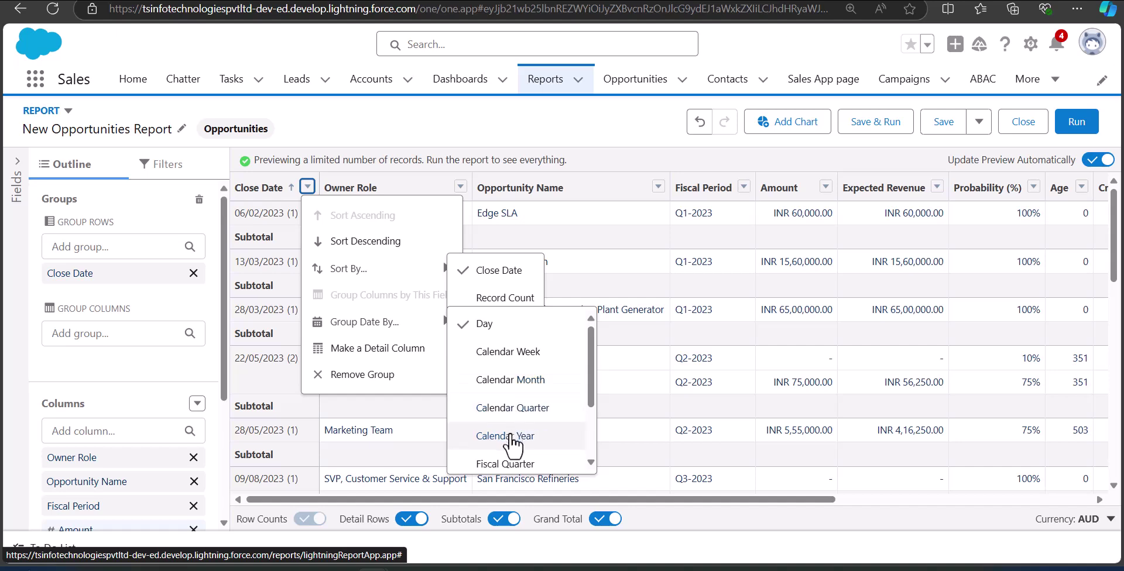
scroll(514, 453, down, 2)
scroll(526, 425, up, 2)
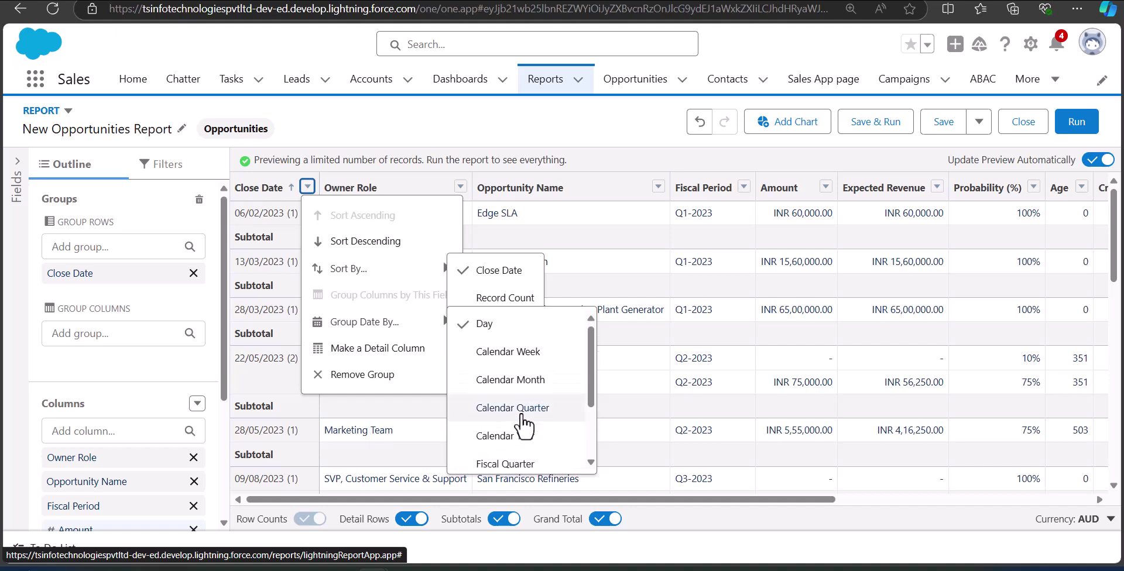
scroll(526, 424, down, 2)
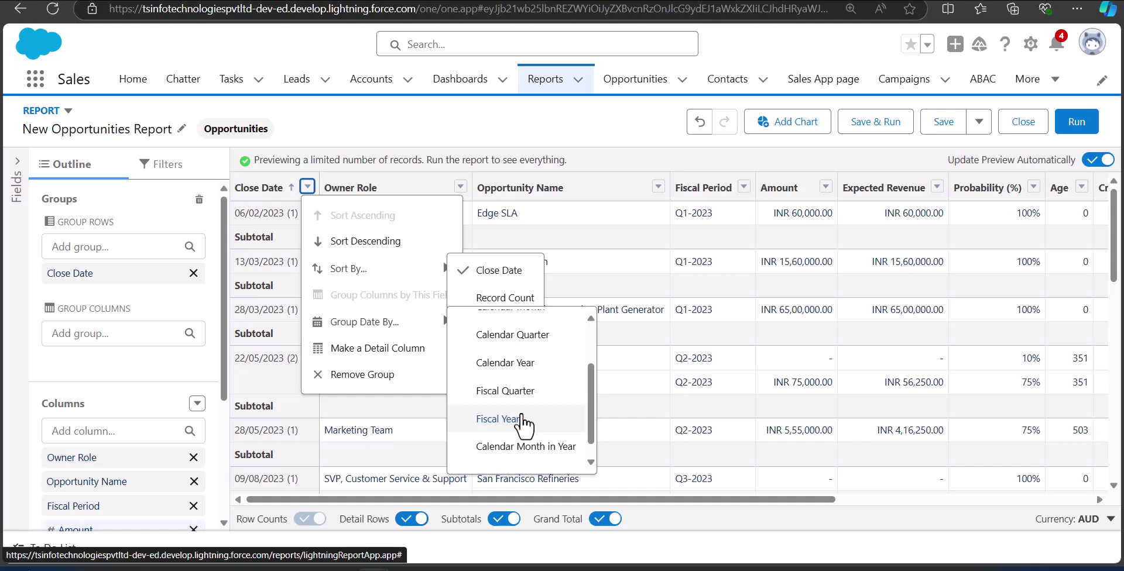
scroll(518, 416, up, 2)
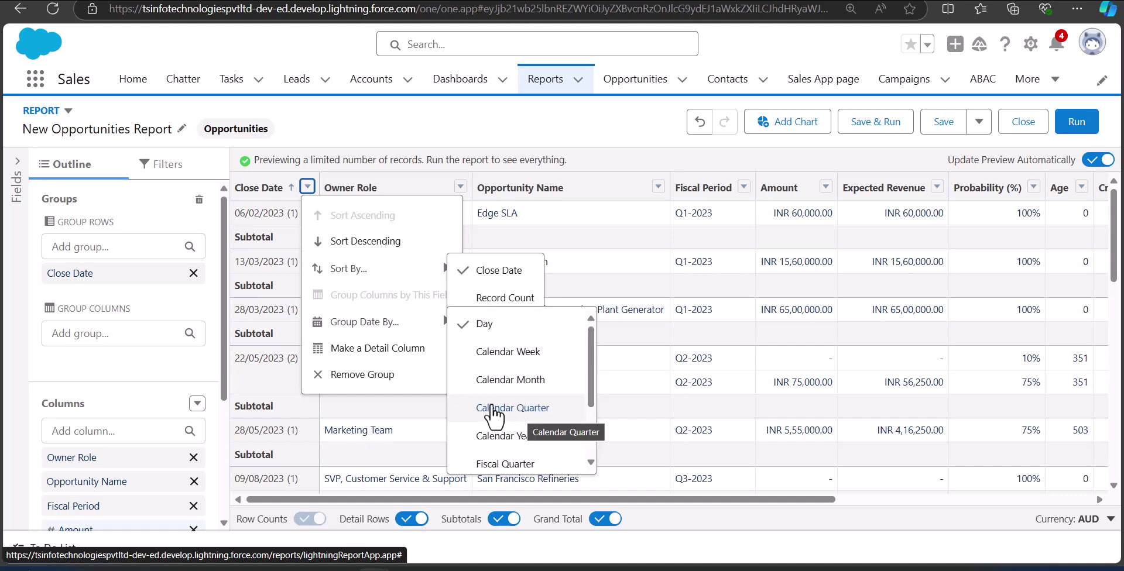
click(530, 380)
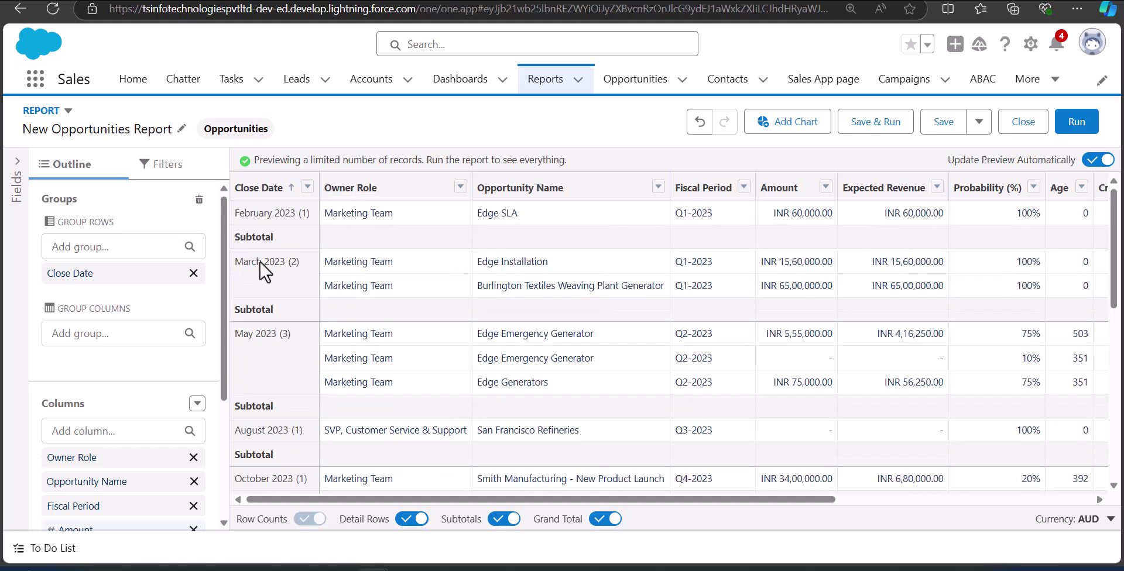
scroll(316, 234, down, 4)
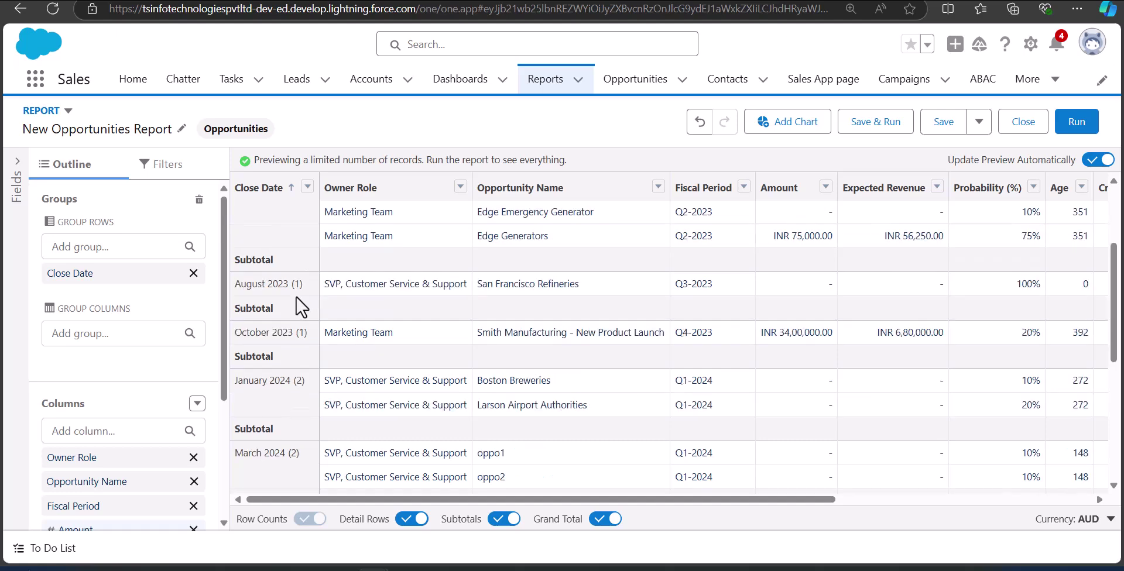
scroll(301, 308, down, 1)
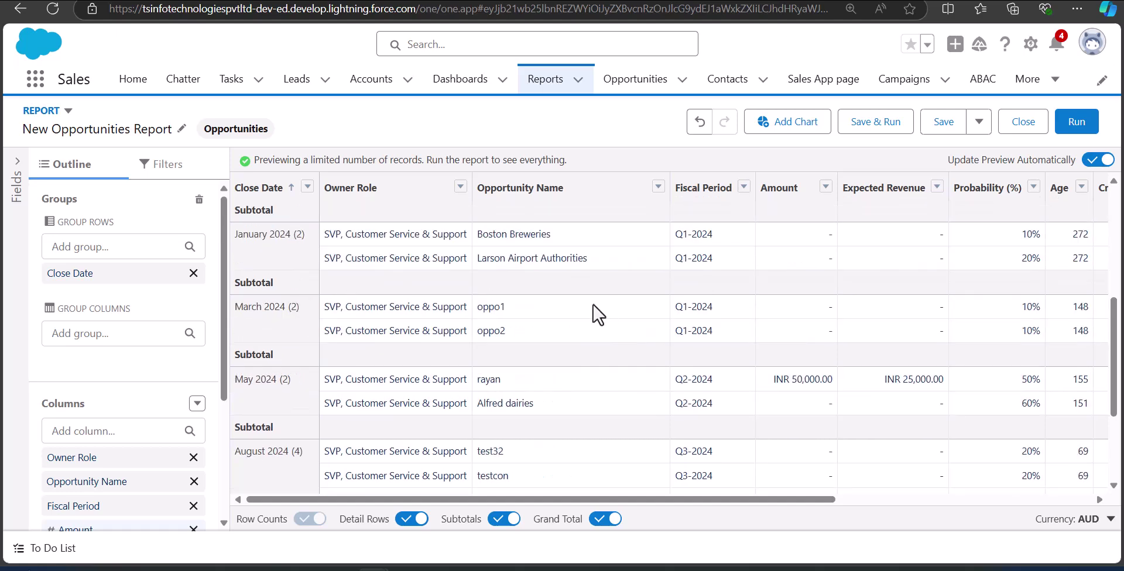
scroll(477, 309, up, 5)
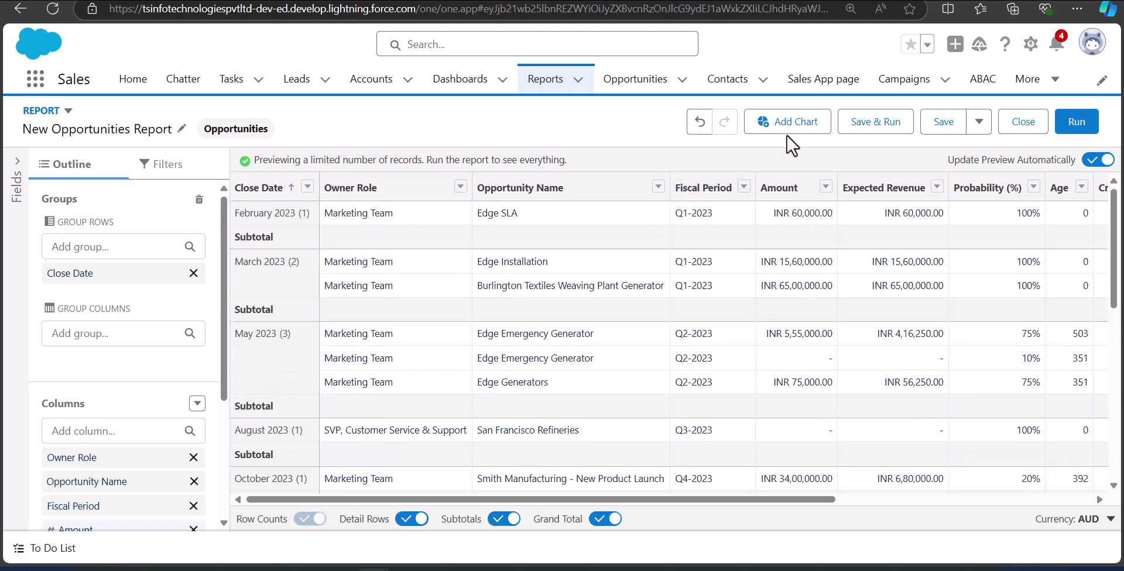
click(788, 132)
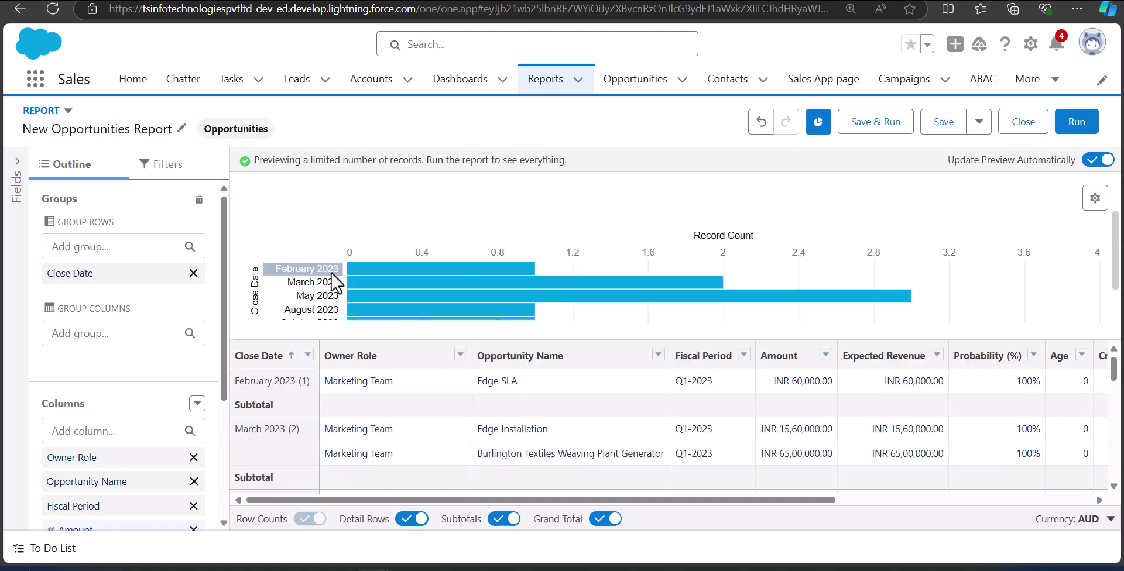
Sort the Close Date groups newest first and hide the chart.
scroll(334, 283, down, 3)
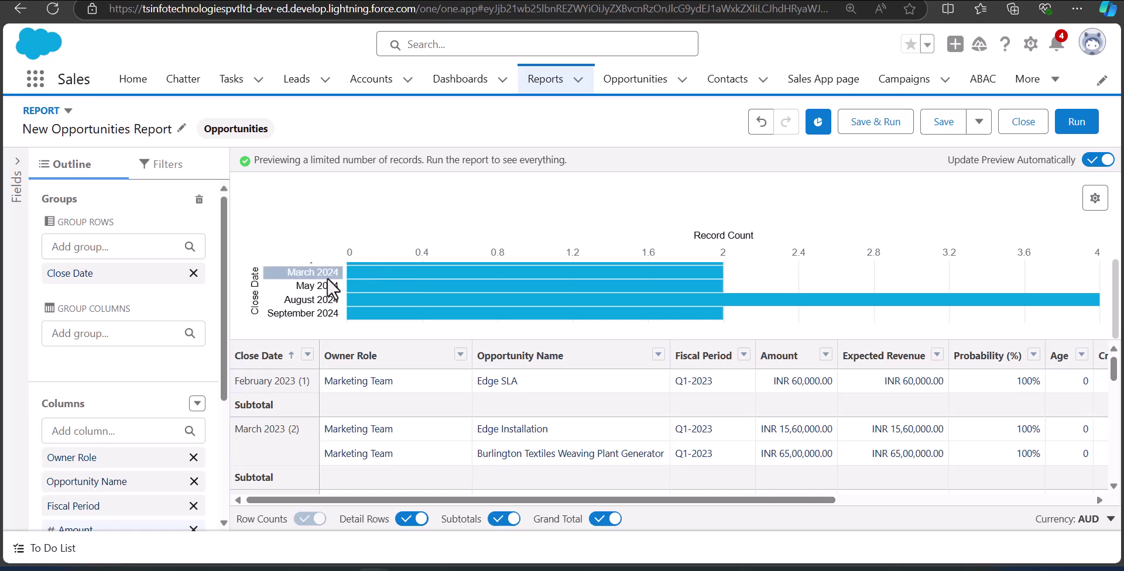
click(310, 363)
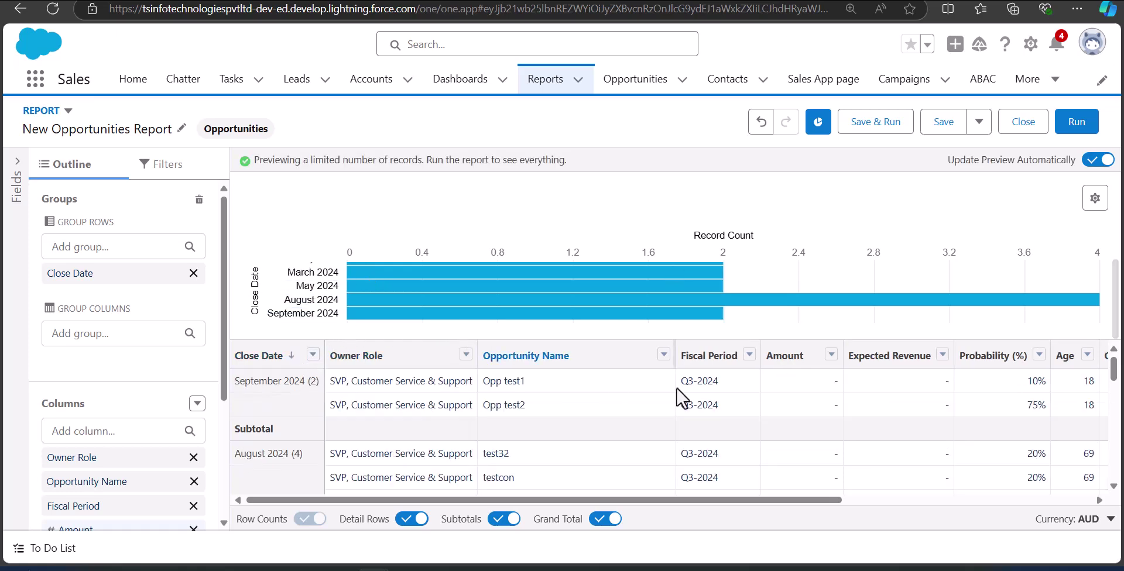
drag(1116, 378, 1114, 420)
click(818, 122)
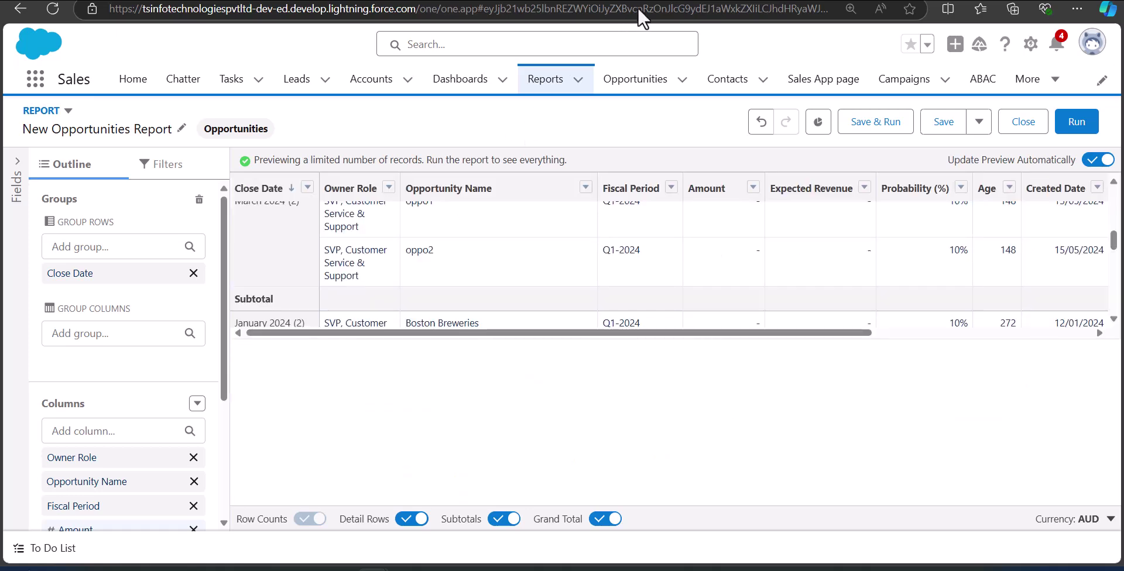
scroll(321, 234, up, 3)
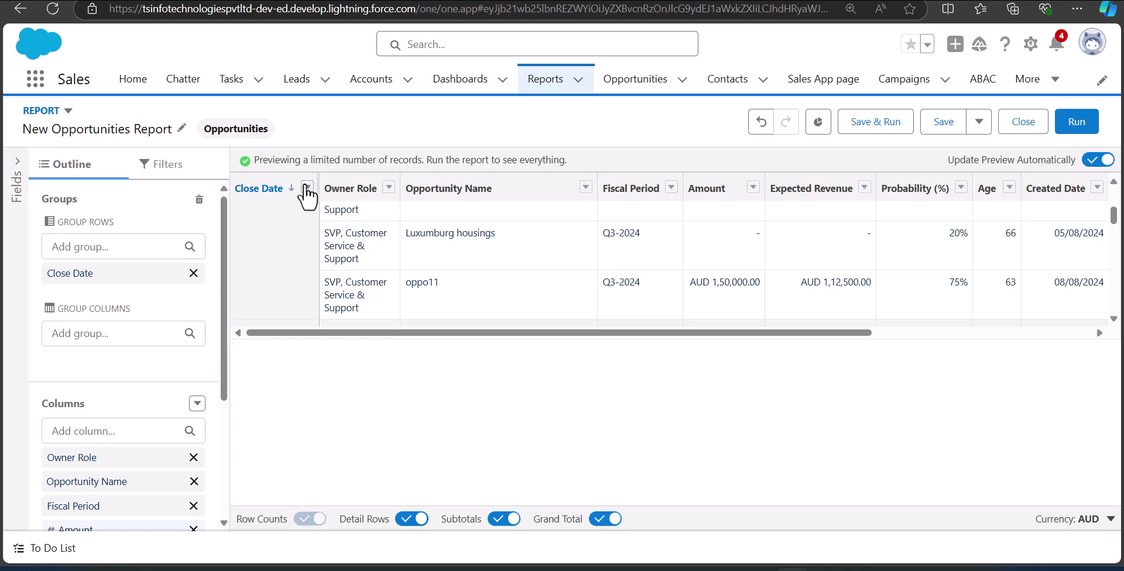
Regroup Close Date by Calendar Week.
click(307, 188)
click(305, 323)
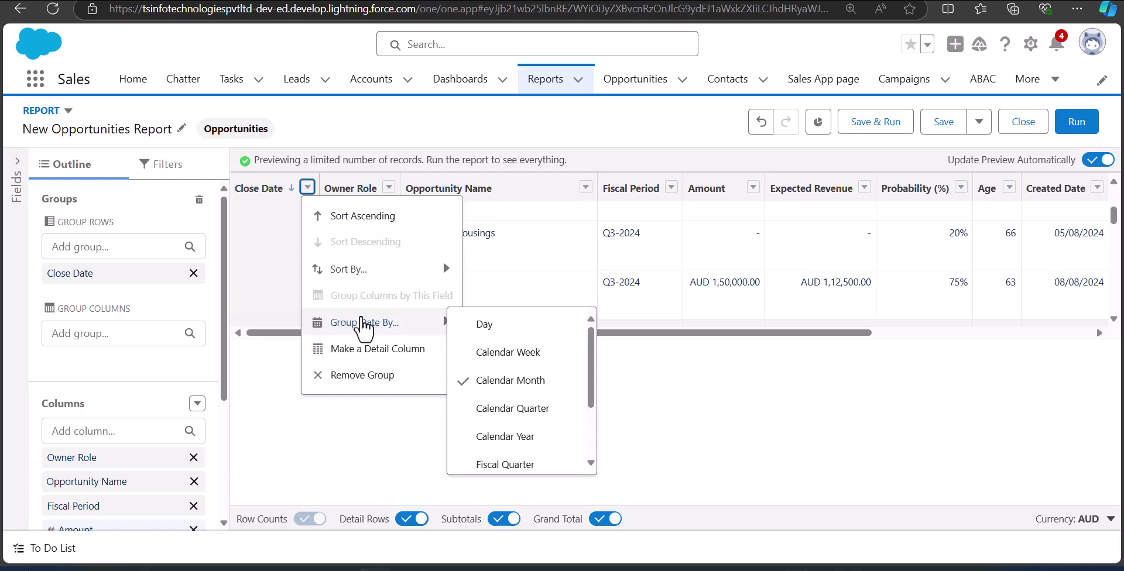
scroll(534, 375, down, 2)
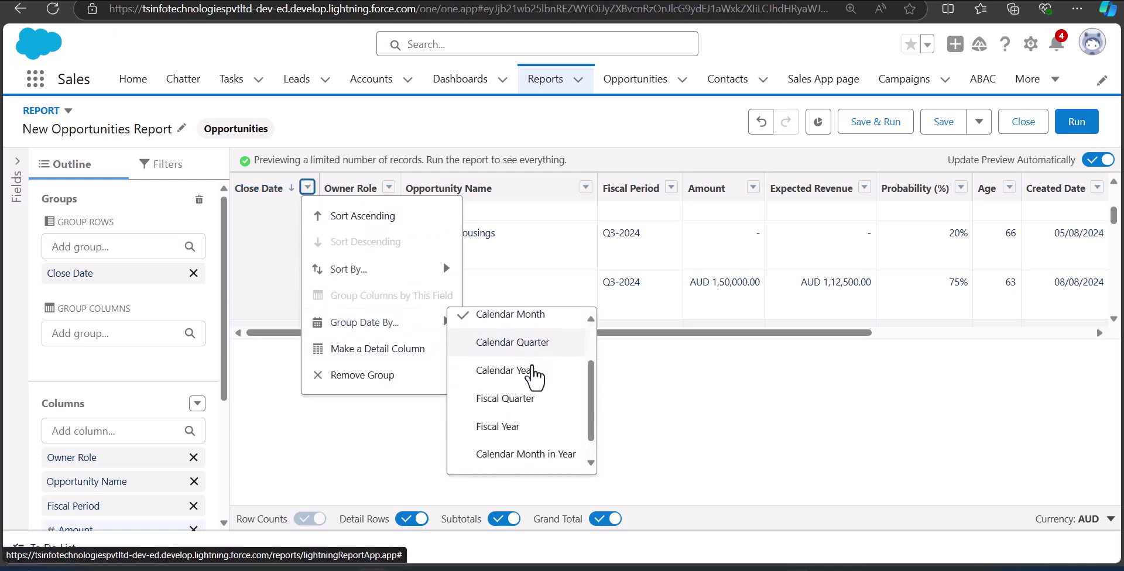
scroll(534, 374, down, 1)
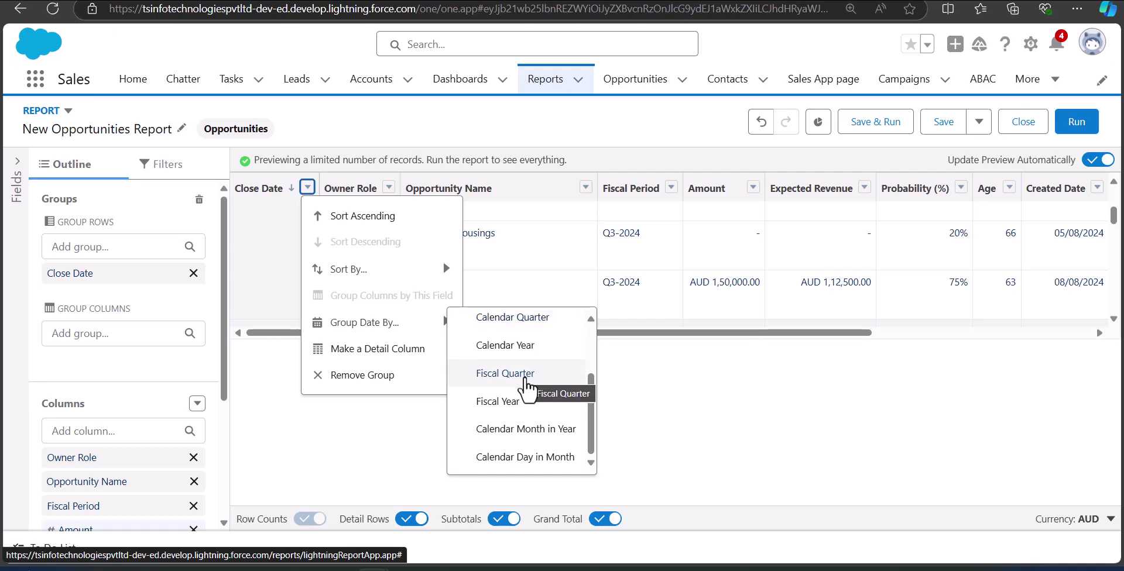
scroll(530, 386, up, 3)
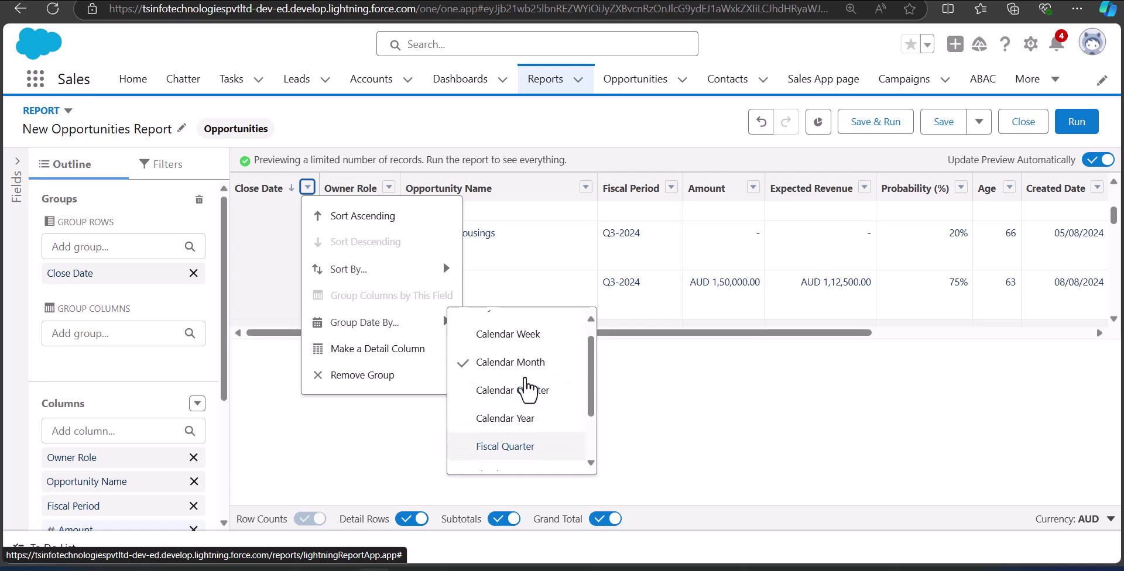
click(534, 340)
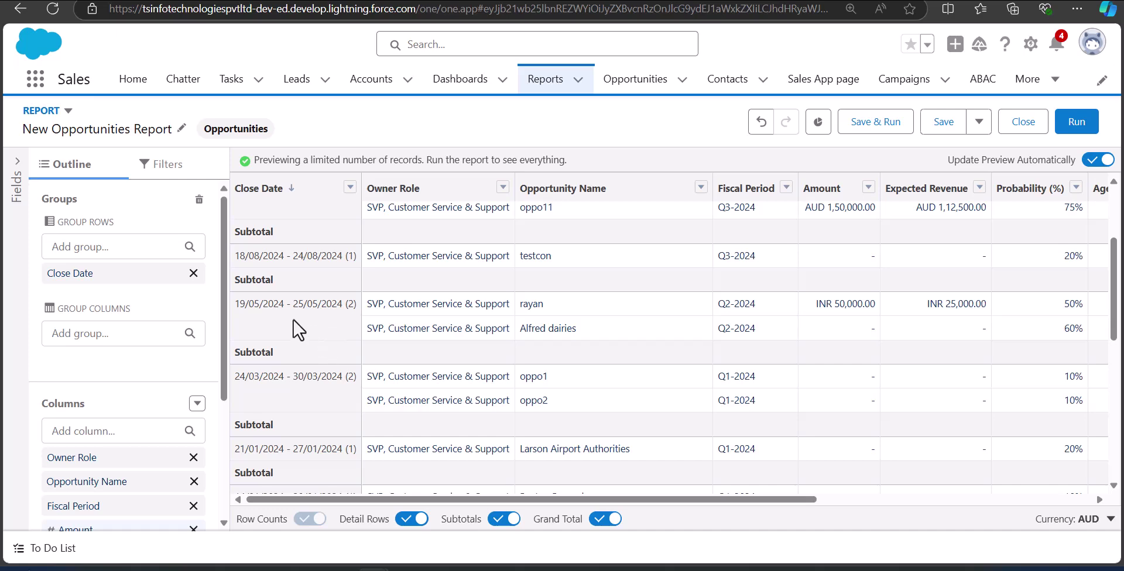
scroll(330, 295, down, 5)
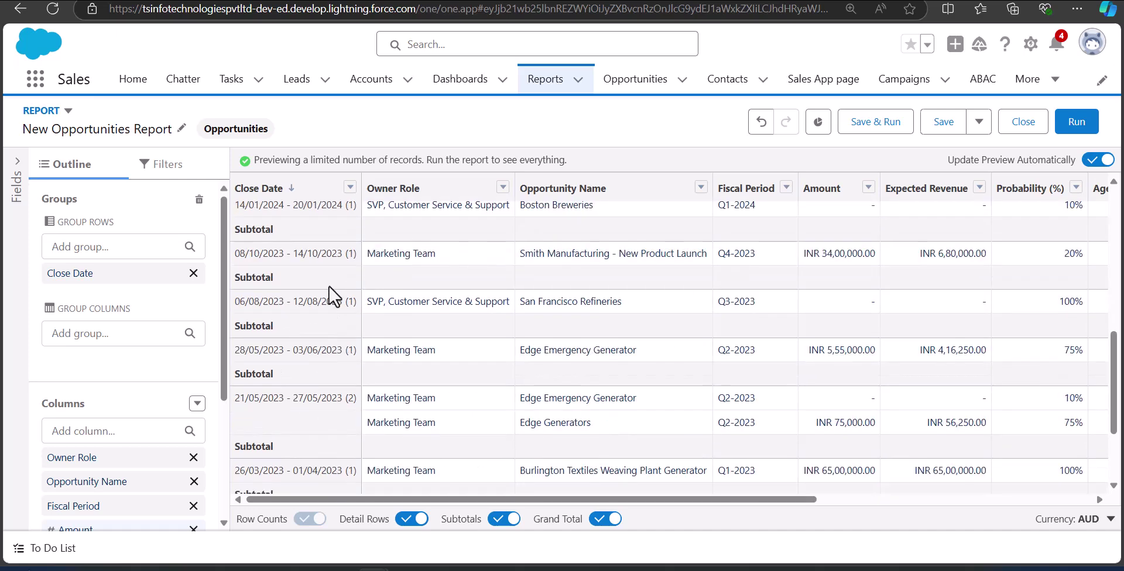
Group Close Date by Calendar Year.
click(350, 187)
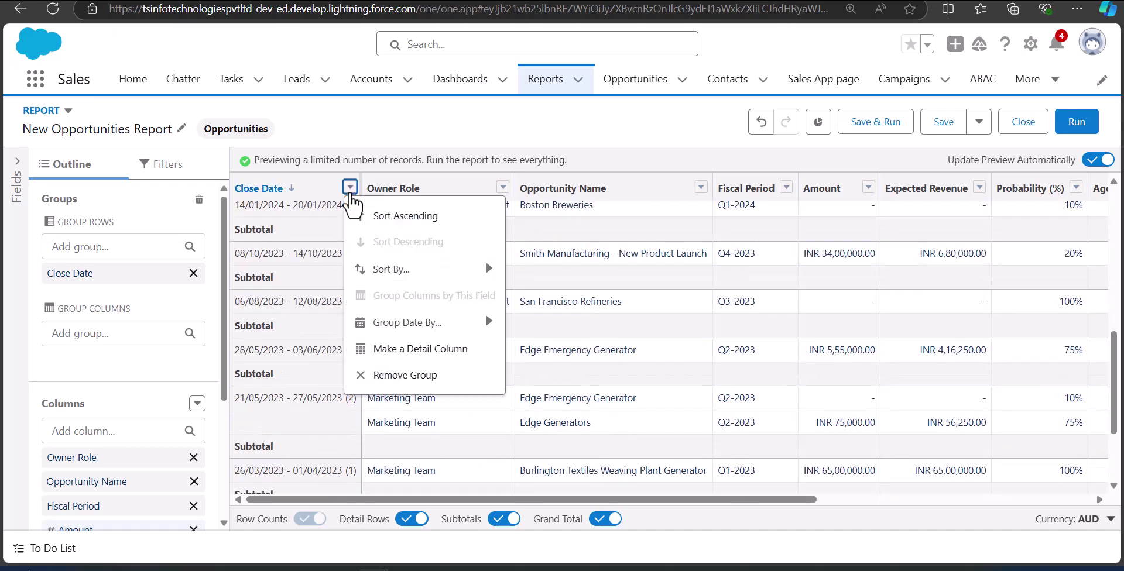
mouse_move(424, 334)
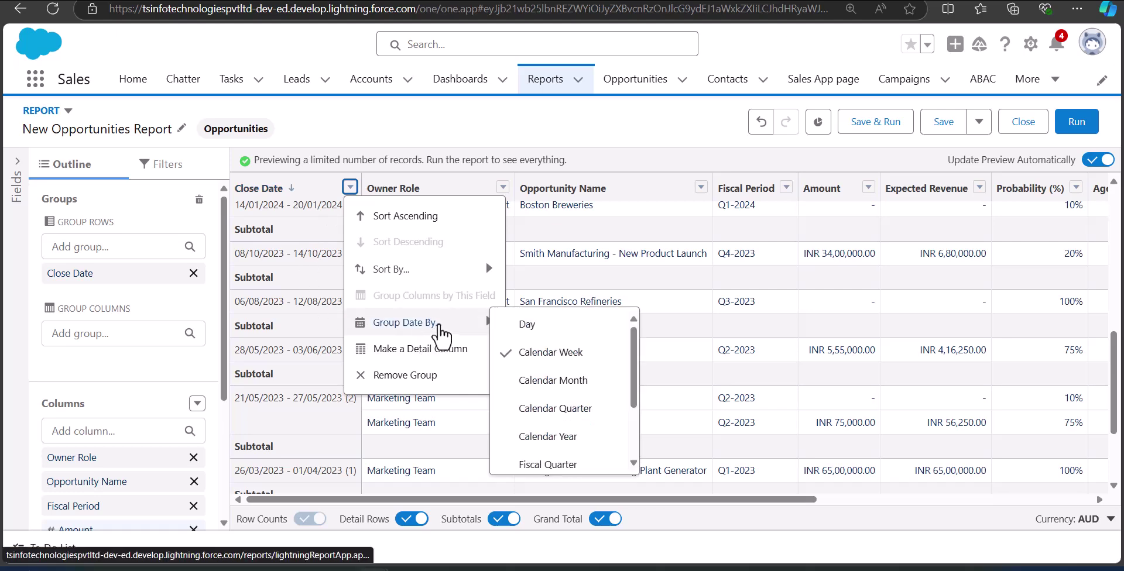
click(559, 438)
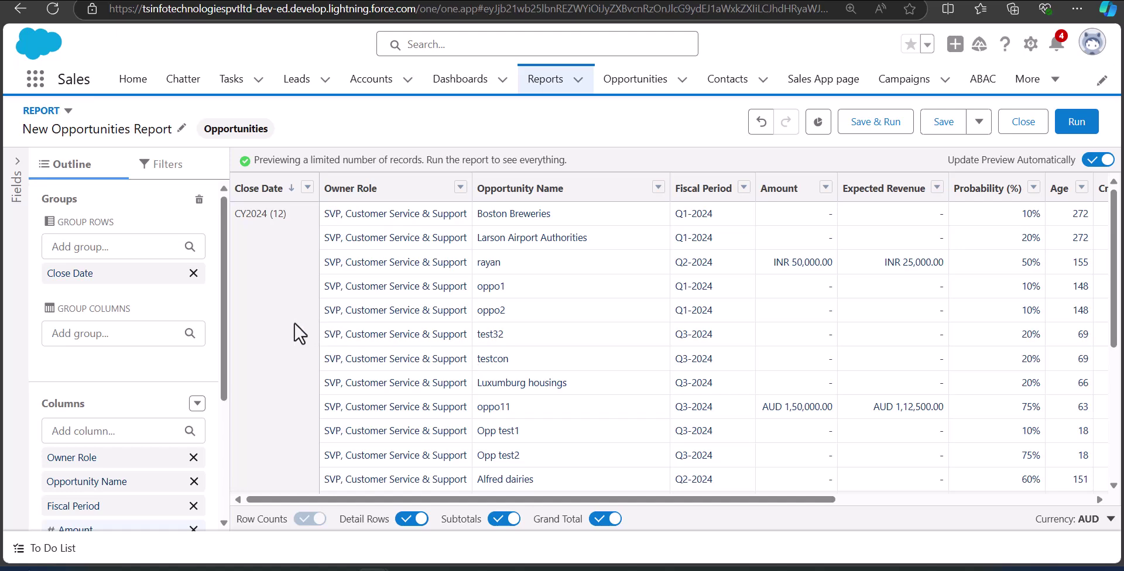
scroll(299, 334, down, 4)
scroll(299, 333, up, 4)
Switch the Close Date grouping to Calendar Day in Month.
click(308, 188)
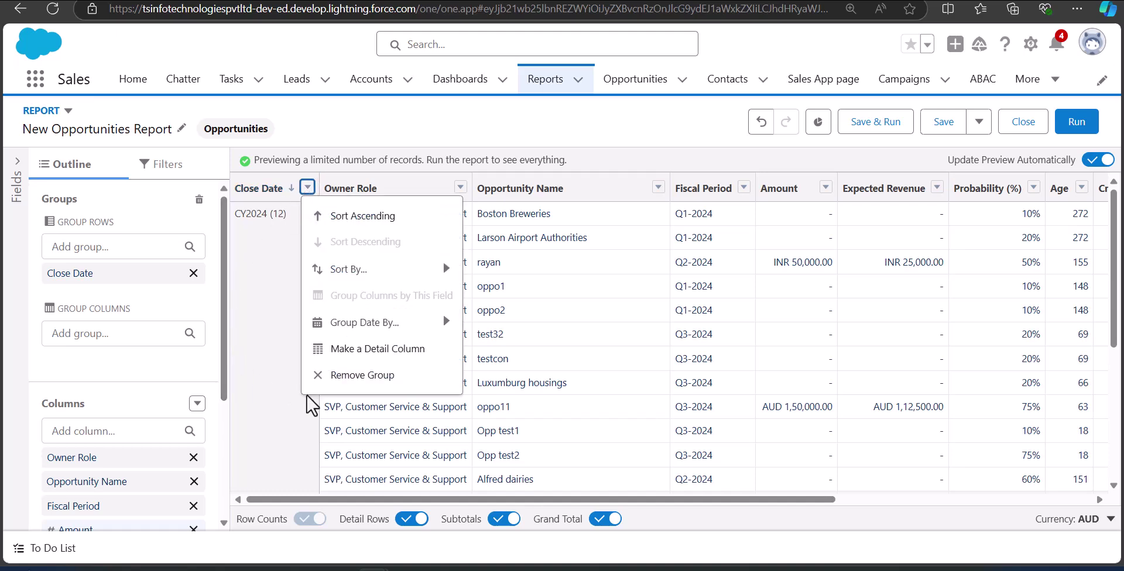
mouse_move(386, 323)
scroll(534, 385, down, 1)
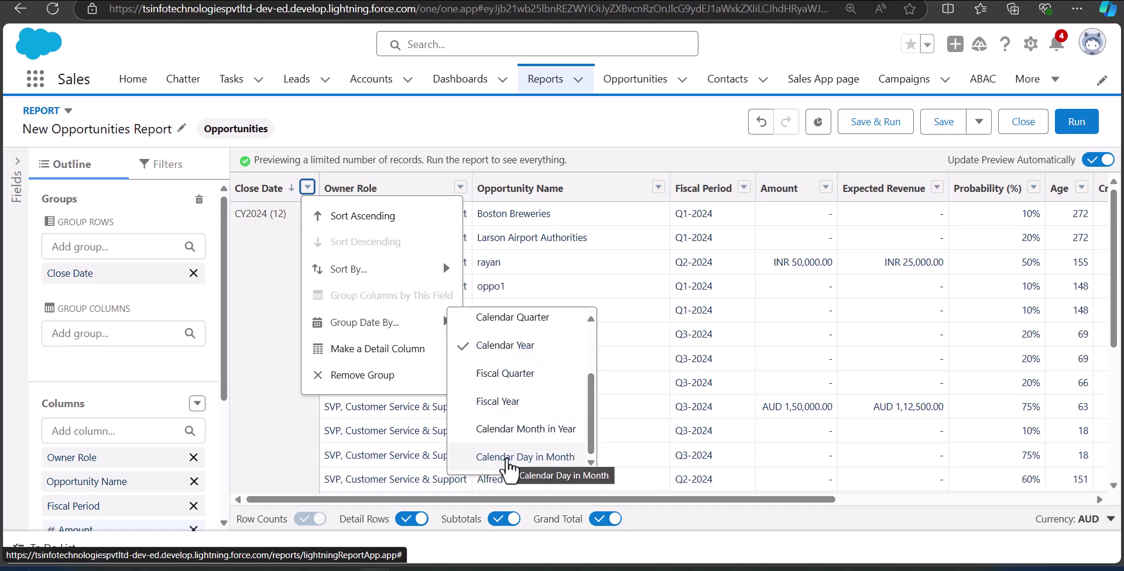
click(508, 458)
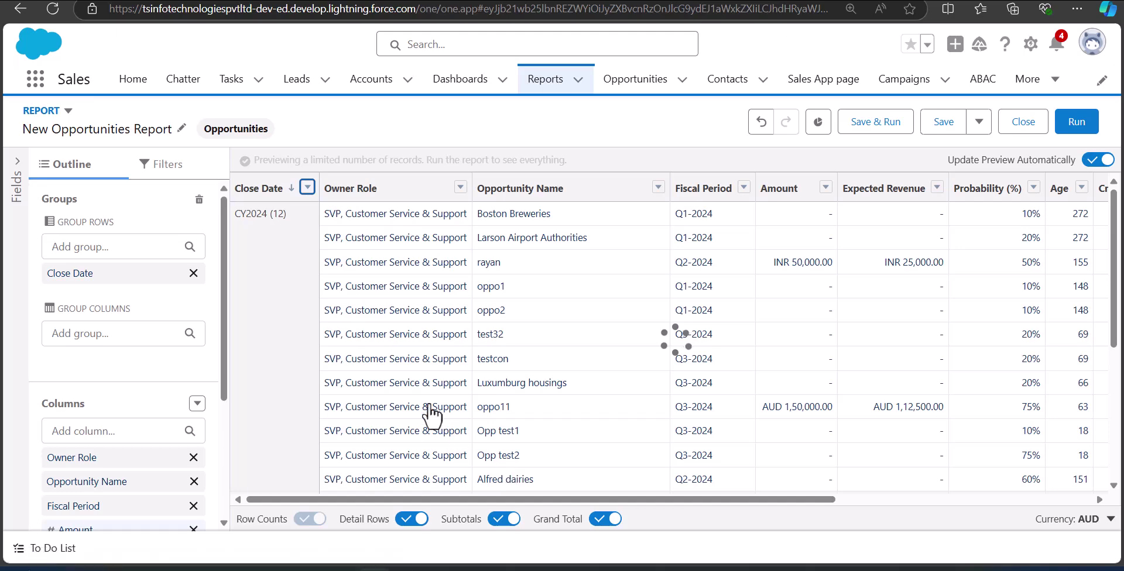
scroll(283, 313, down, 1)
scroll(283, 313, up, 2)
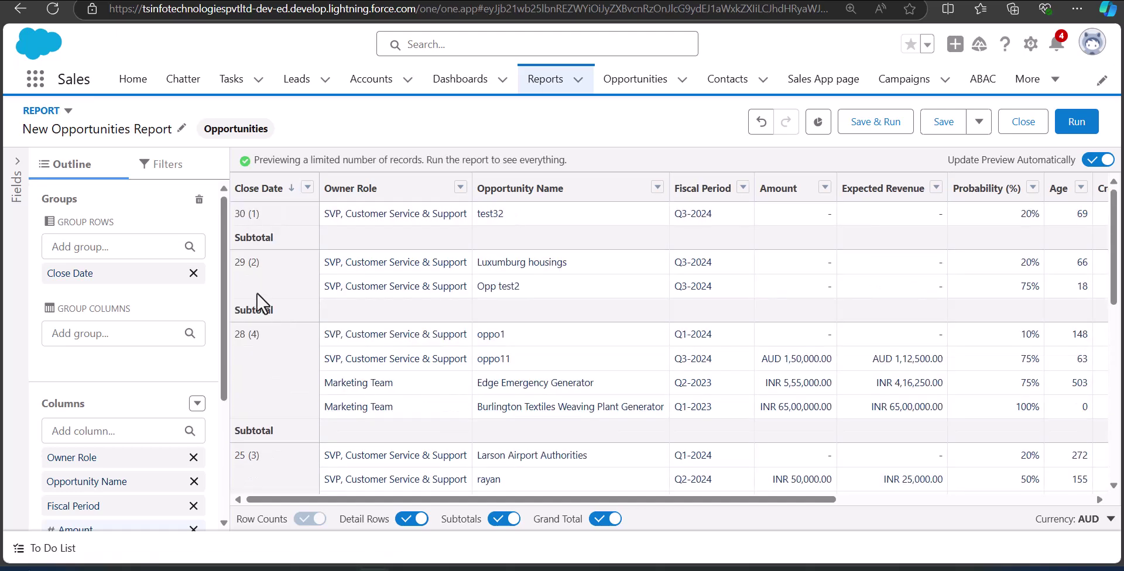
scroll(263, 296, down, 2)
scroll(306, 331, up, 2)
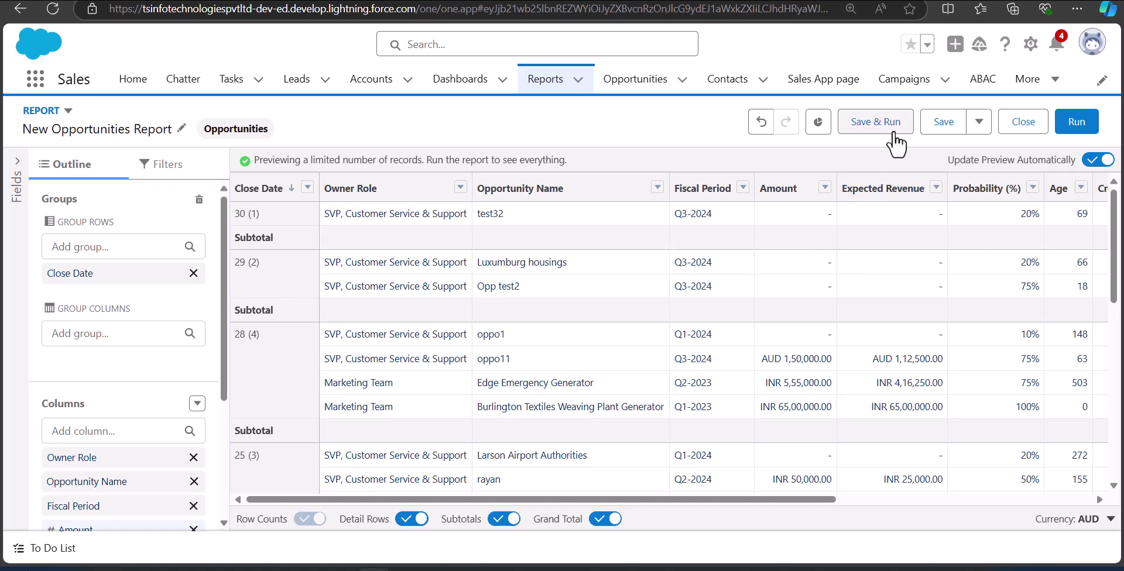
Name the report 'group Opportunities Report' in Save & Run and regenerate its unique name.
click(876, 142)
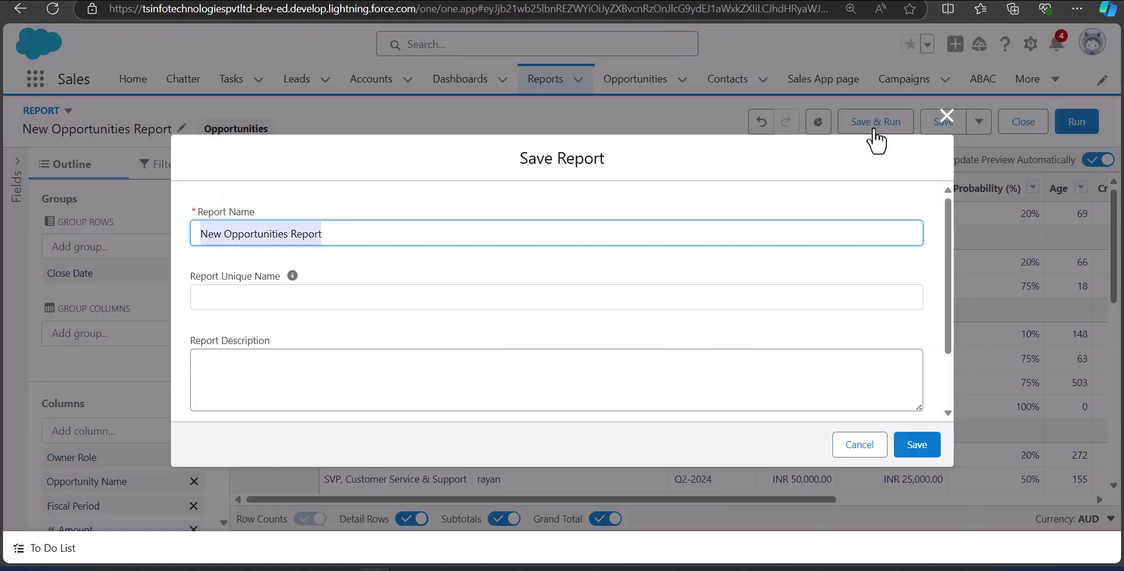
click(292, 303)
scroll(430, 280, down, 1)
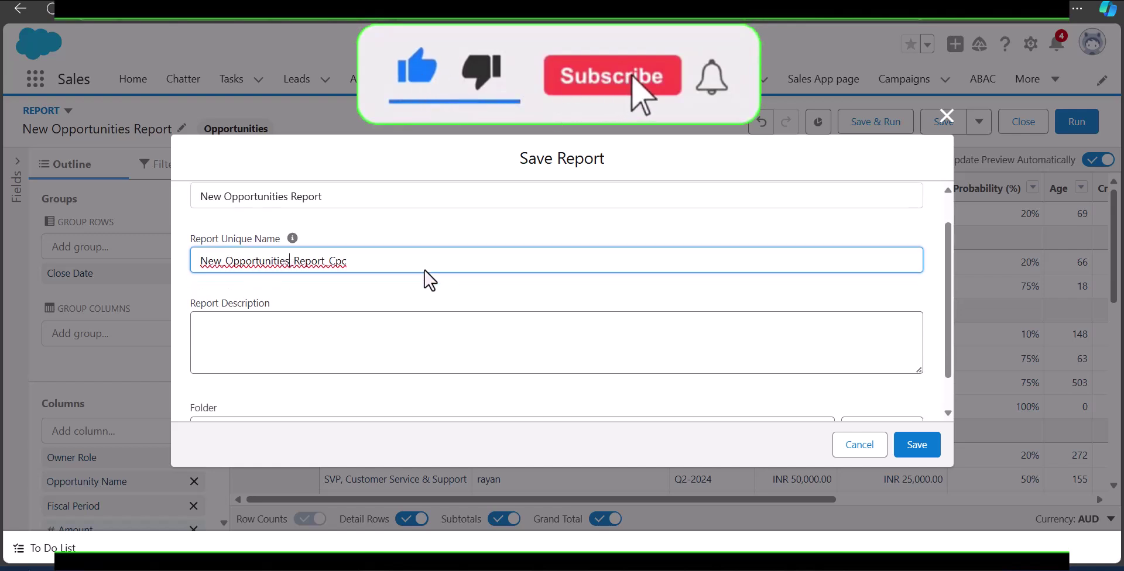
scroll(398, 264, up, 1)
drag(223, 235, 182, 244)
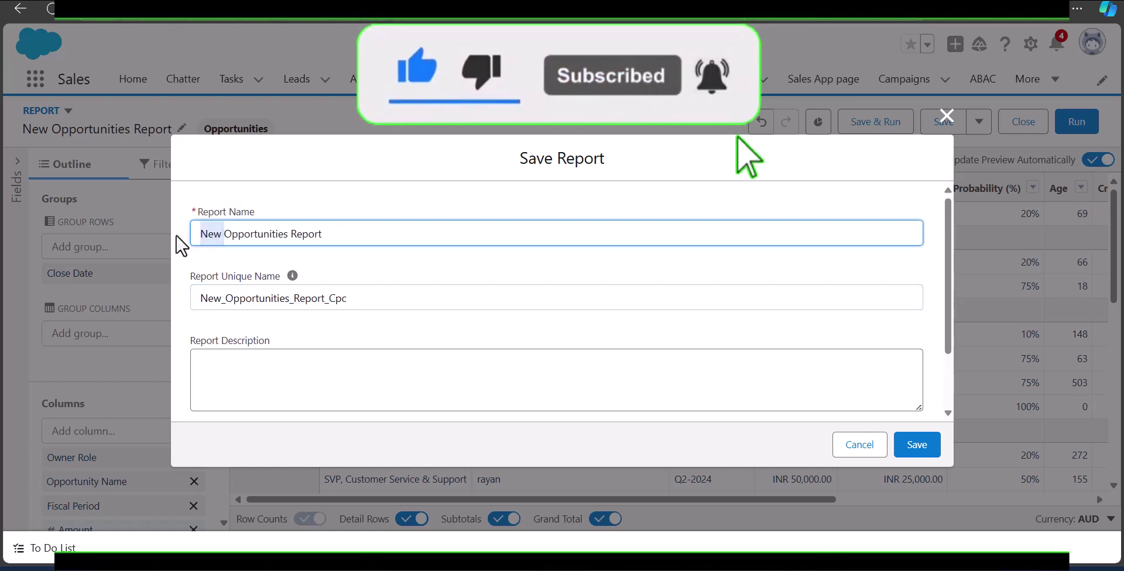
text(group)
key(Tab)
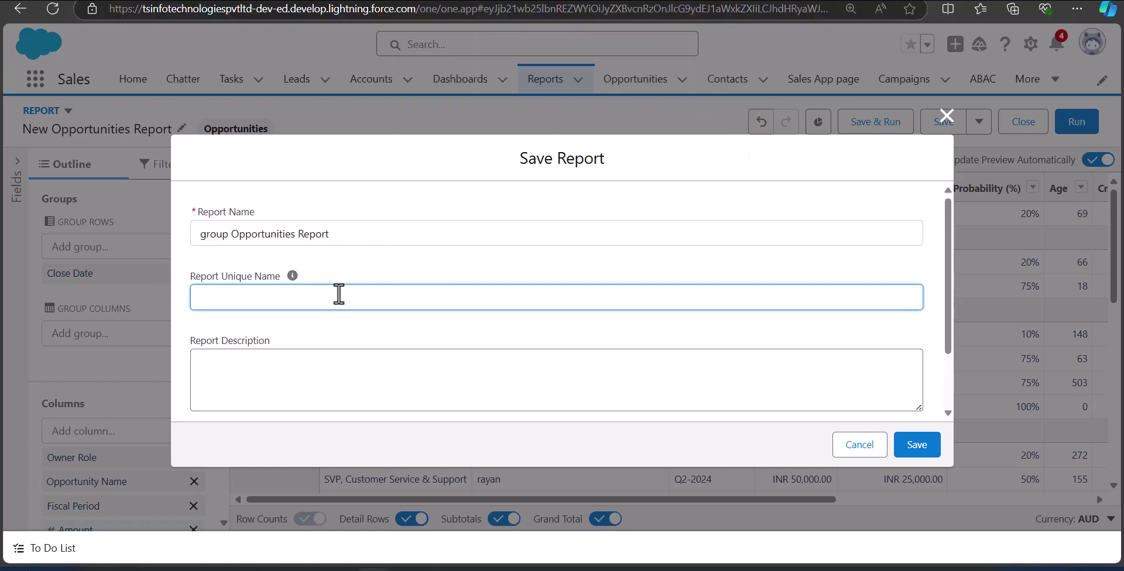
click(364, 233)
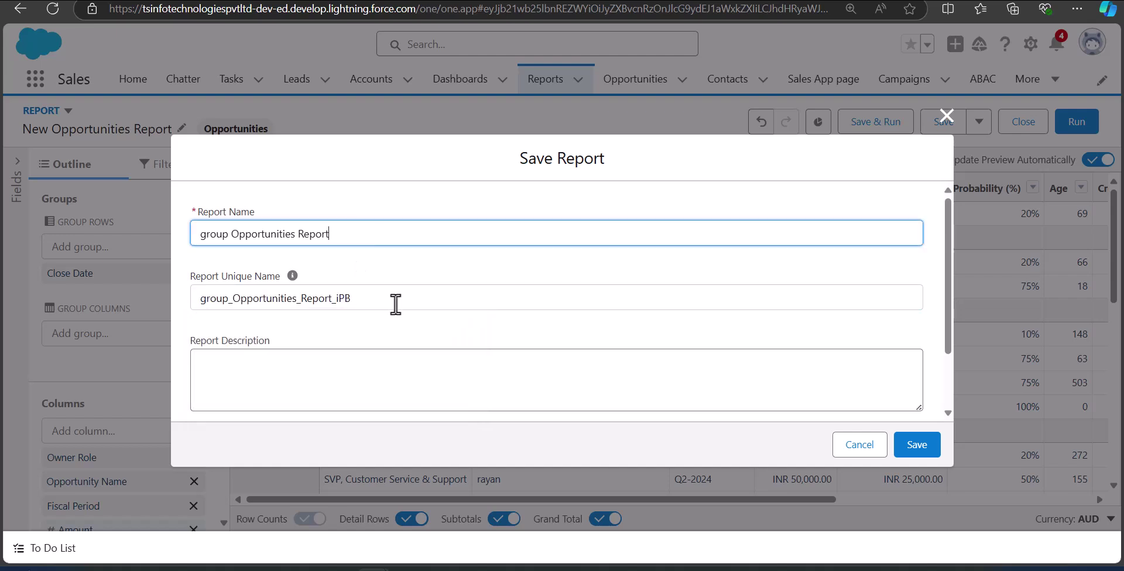
scroll(396, 303, down, 1)
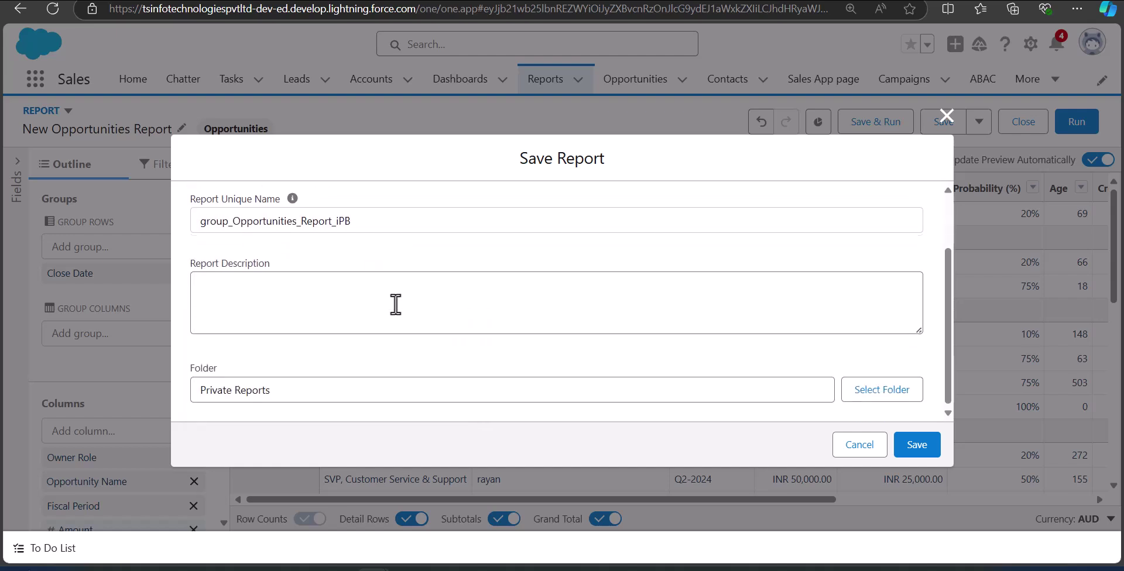
Choose the Public Reports folder and save the report.
click(871, 392)
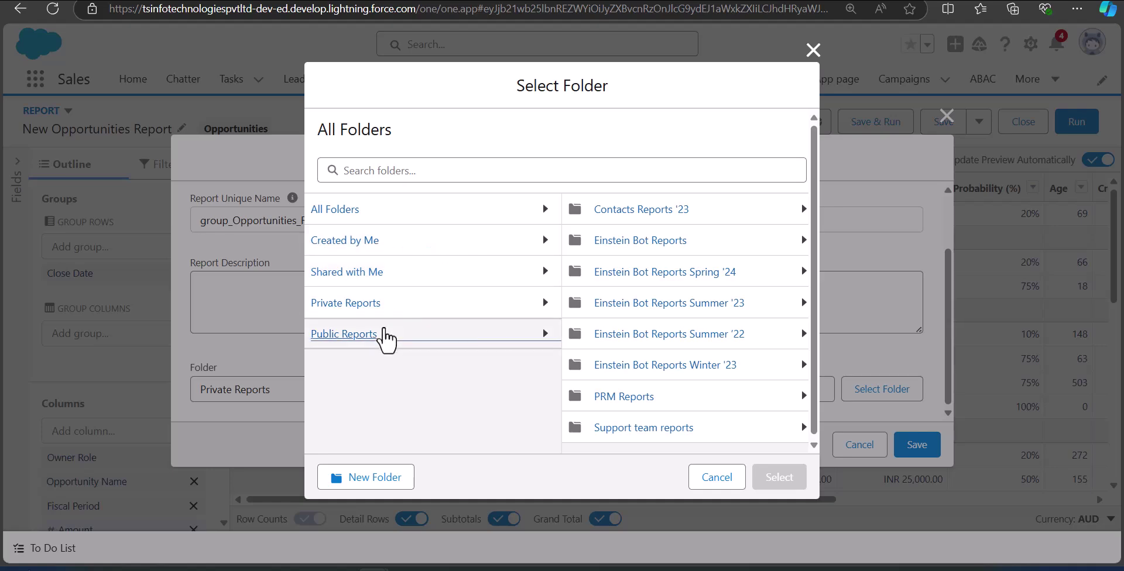
click(375, 337)
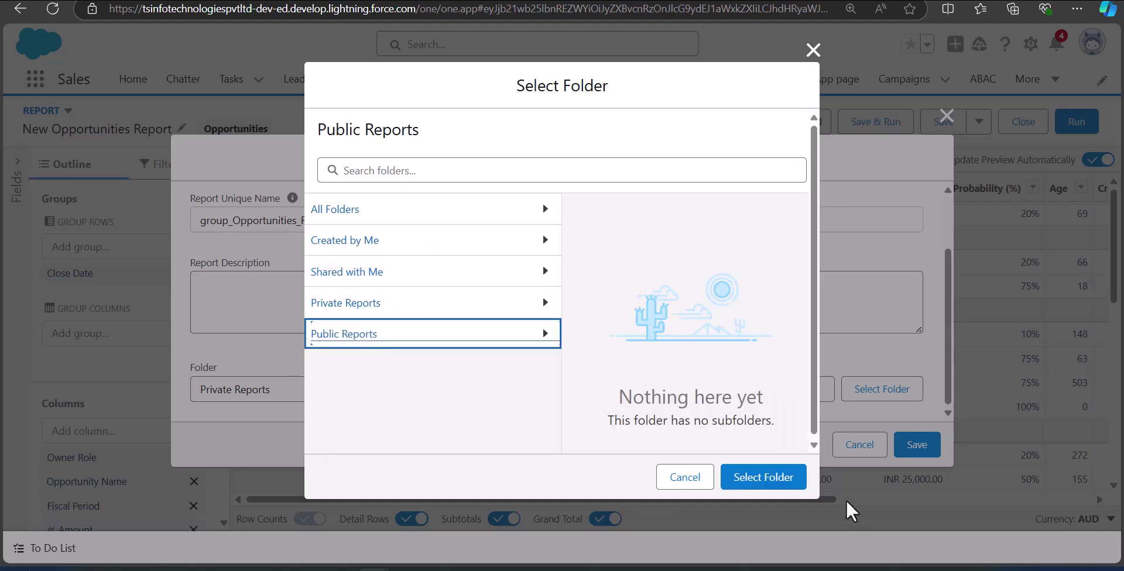
click(780, 483)
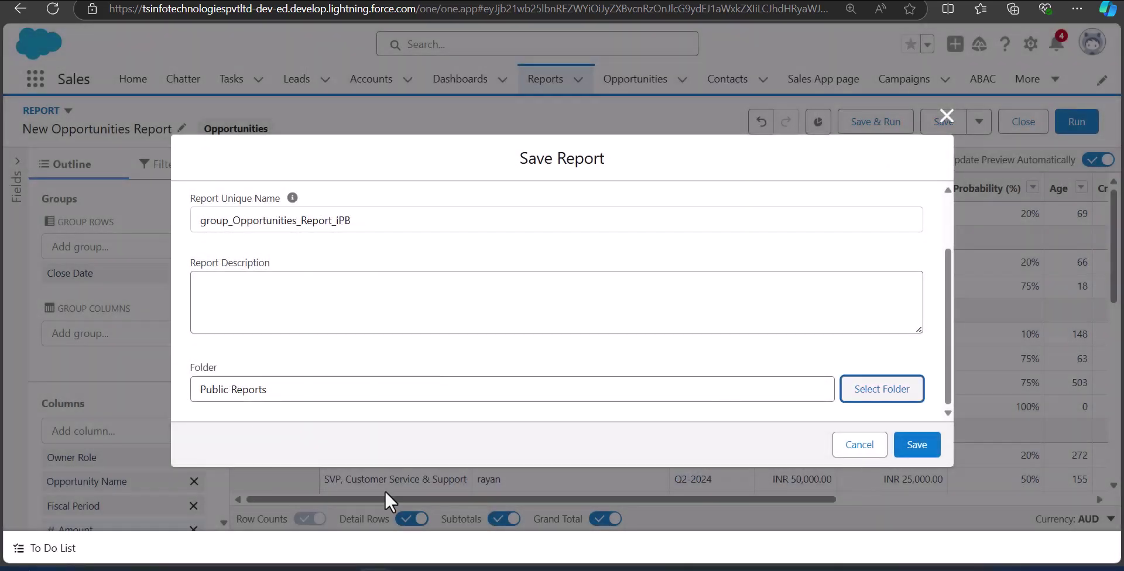
click(917, 445)
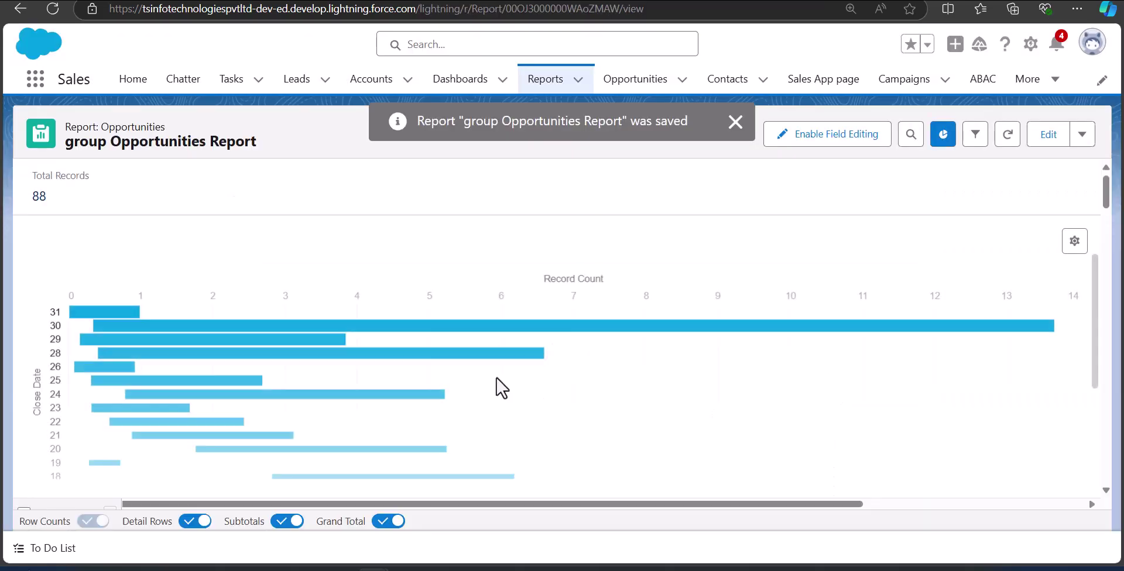
Look over the saved report, then open the profile menu showing Switch to Salesforce Classic.
scroll(323, 290, down, 1)
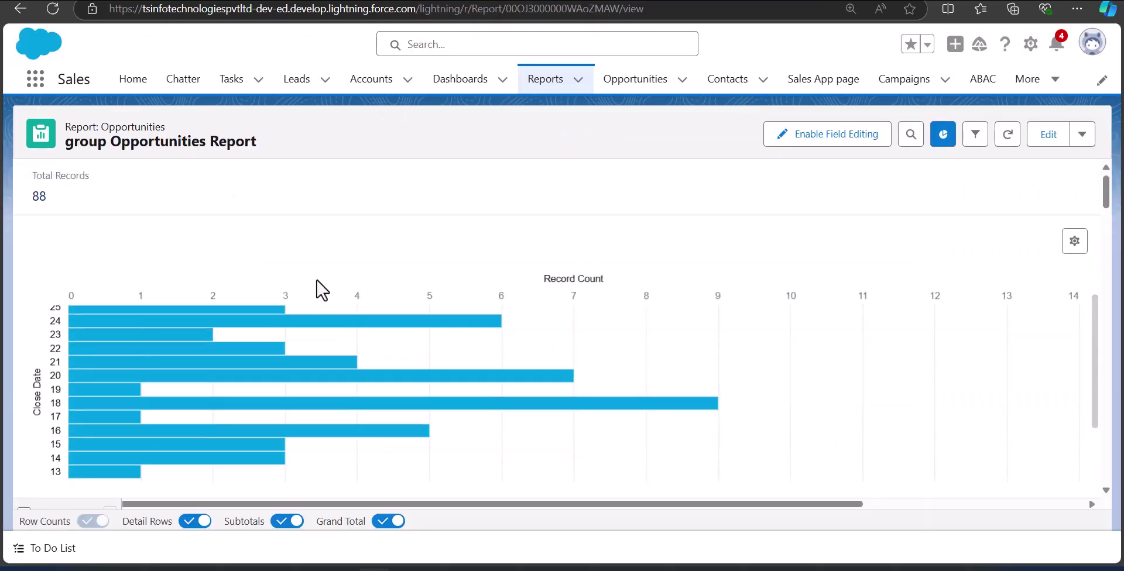
scroll(539, 245, down, 5)
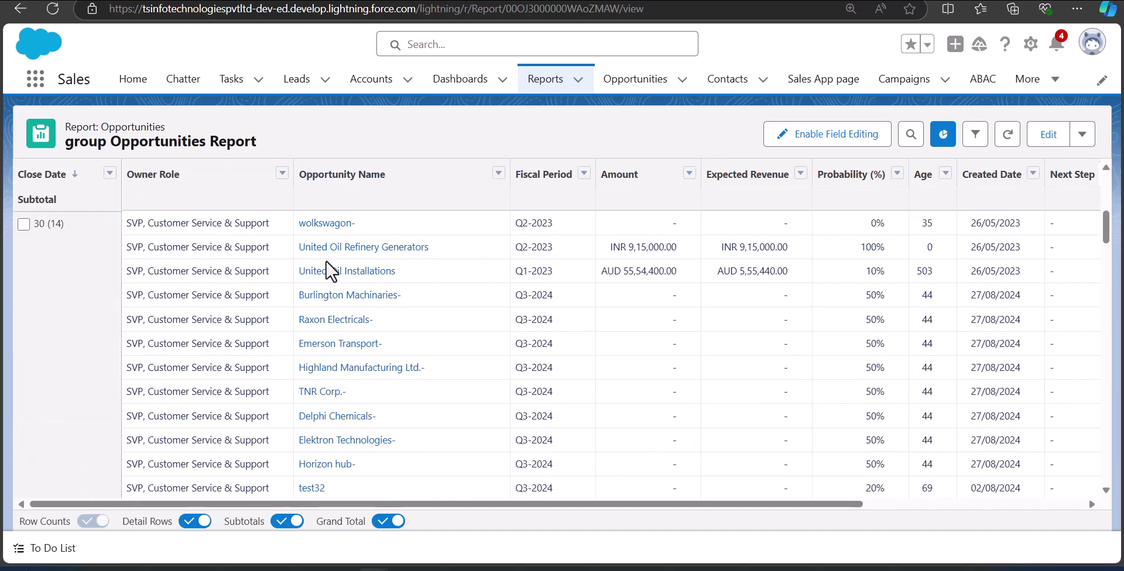
scroll(331, 271, down, 2)
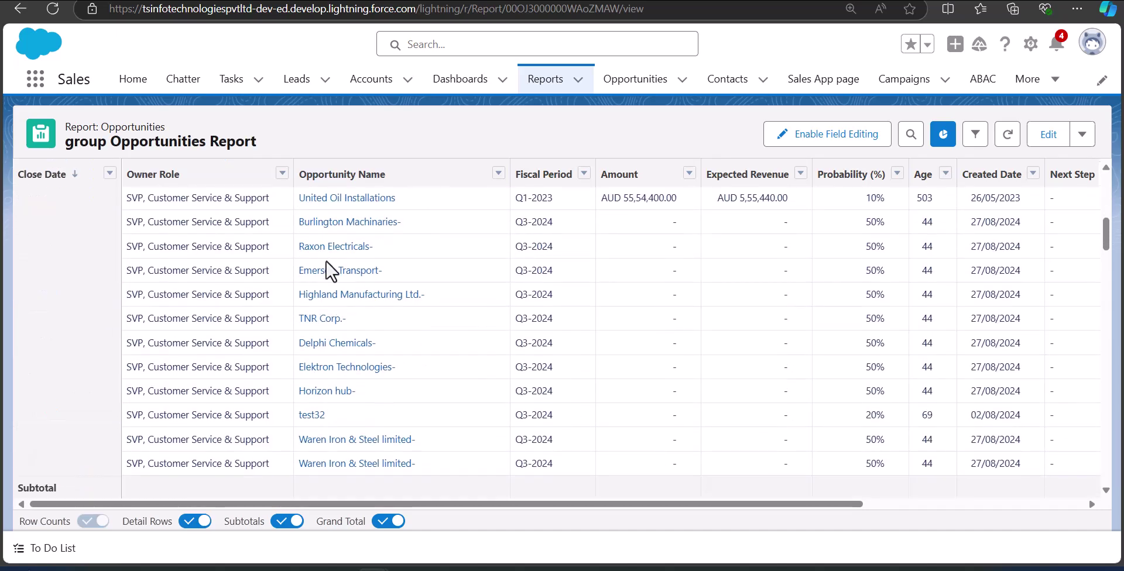
scroll(330, 274, up, 4)
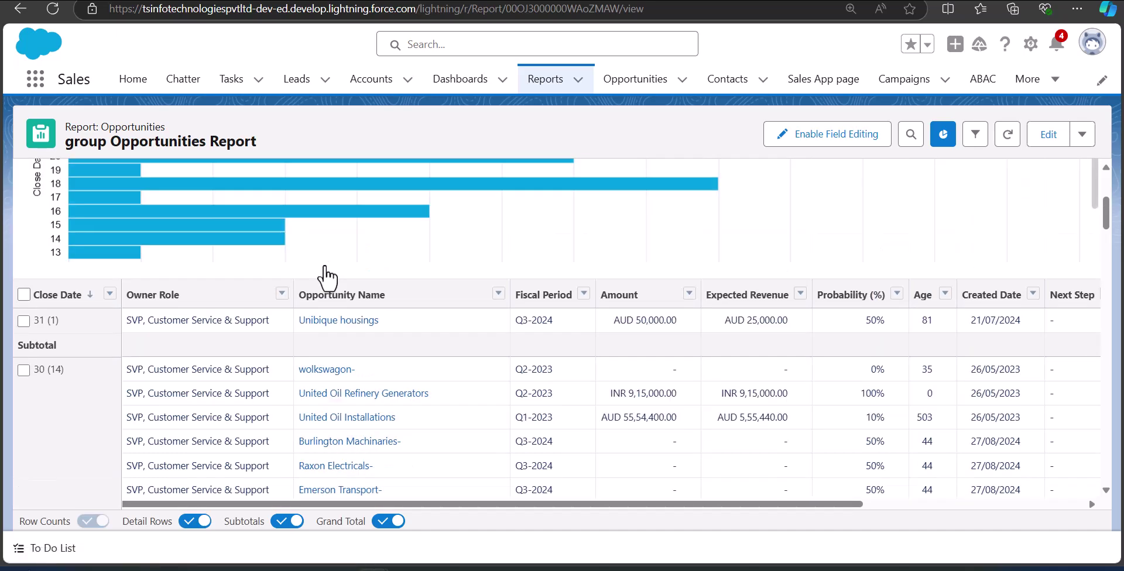
scroll(328, 273, up, 2)
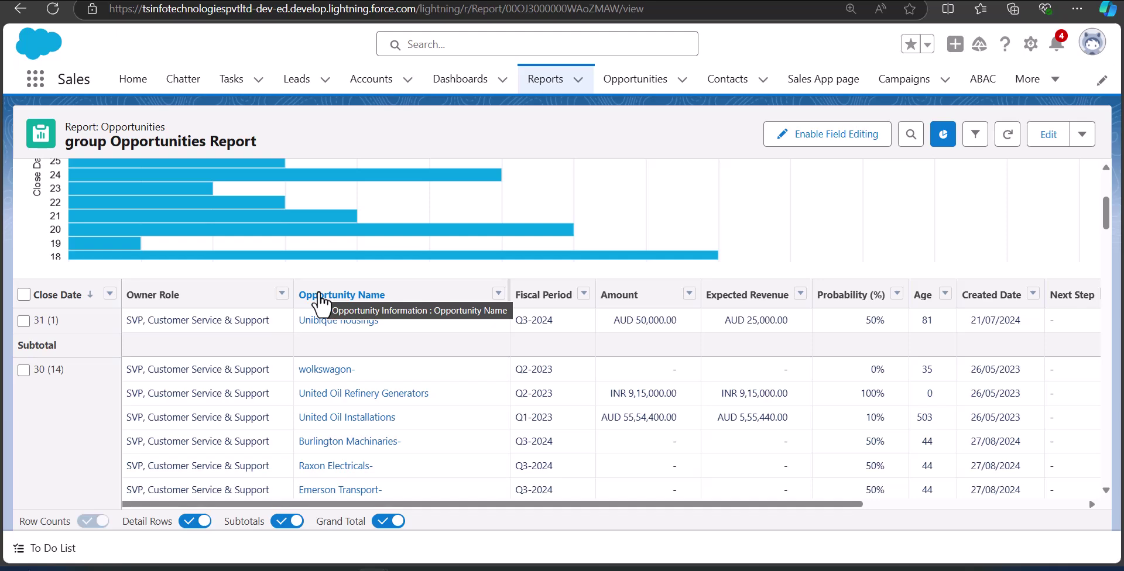
click(1093, 44)
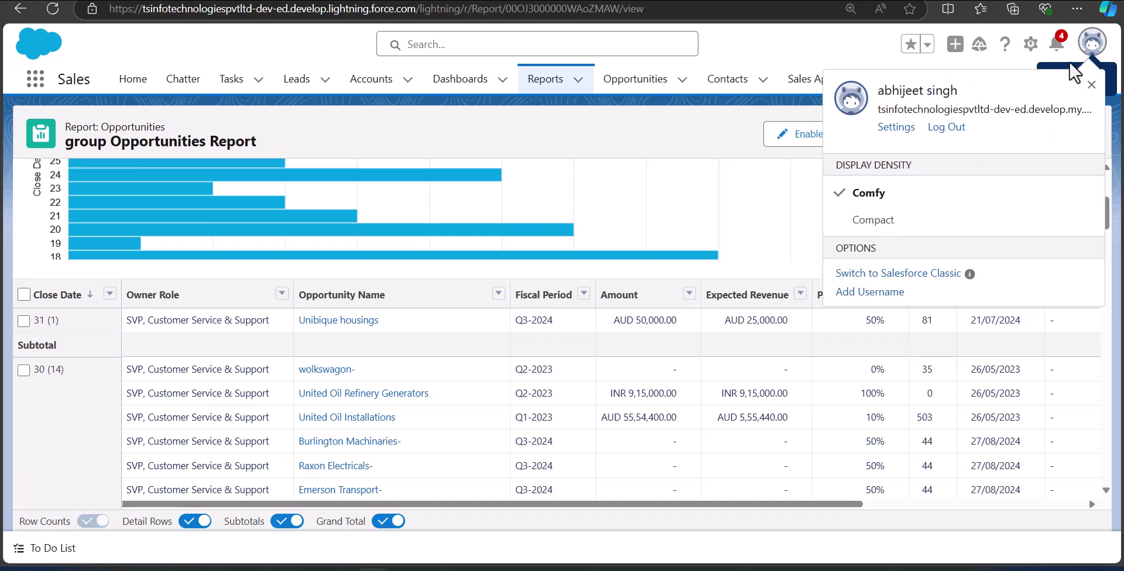
Switch to Salesforce Classic and create a new Leads report from the Reports tab.
click(943, 274)
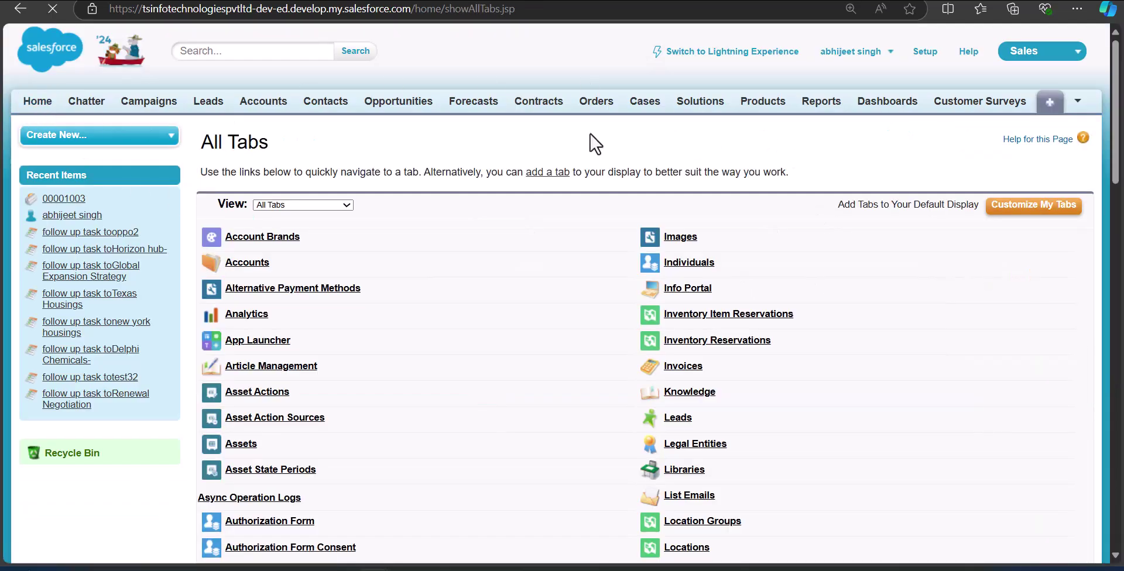
click(821, 108)
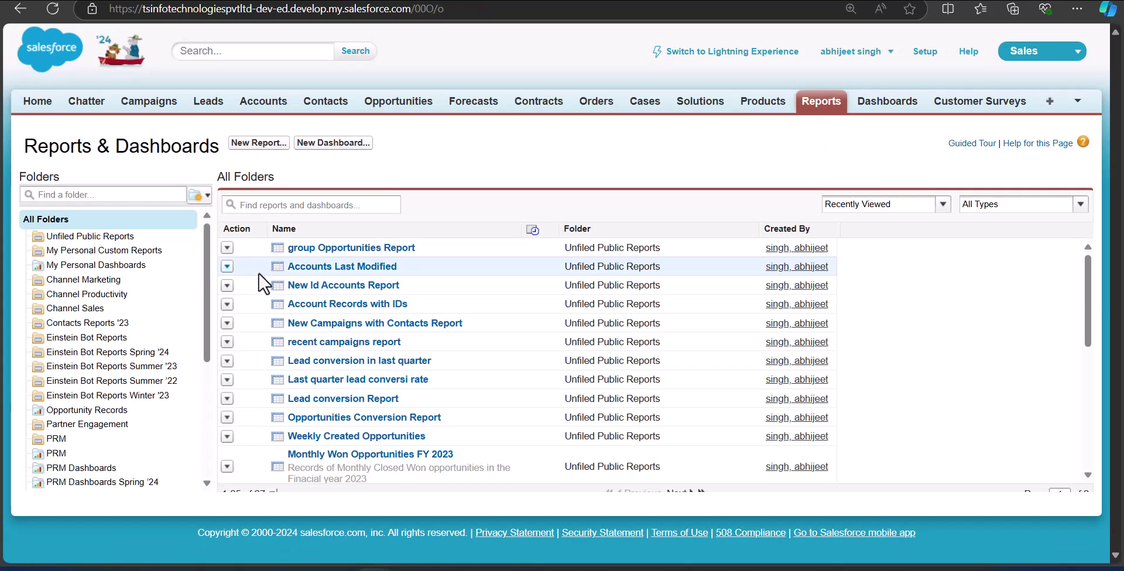
click(257, 144)
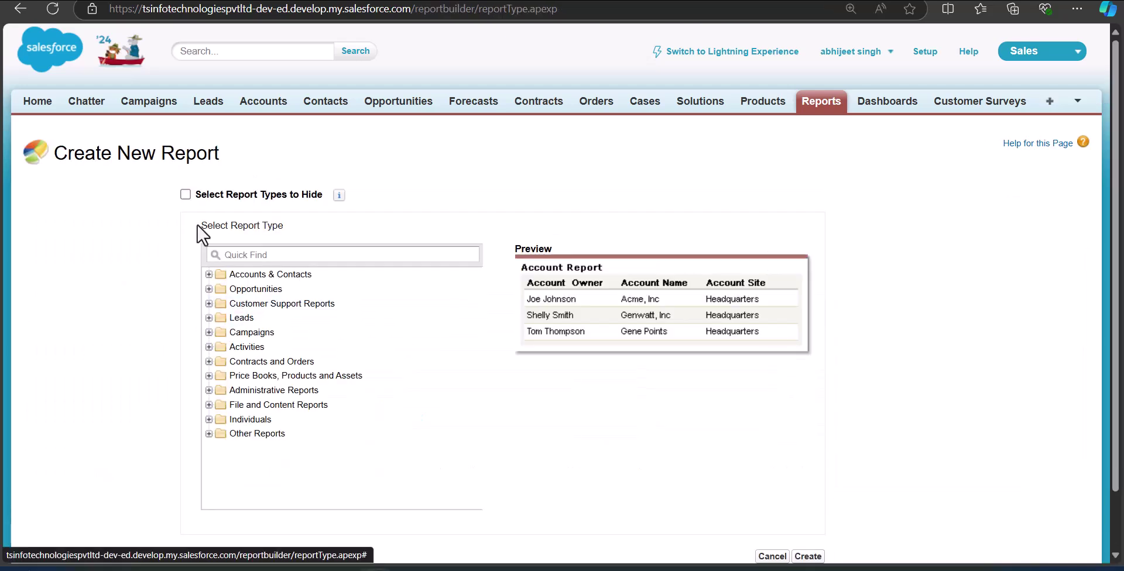
click(263, 319)
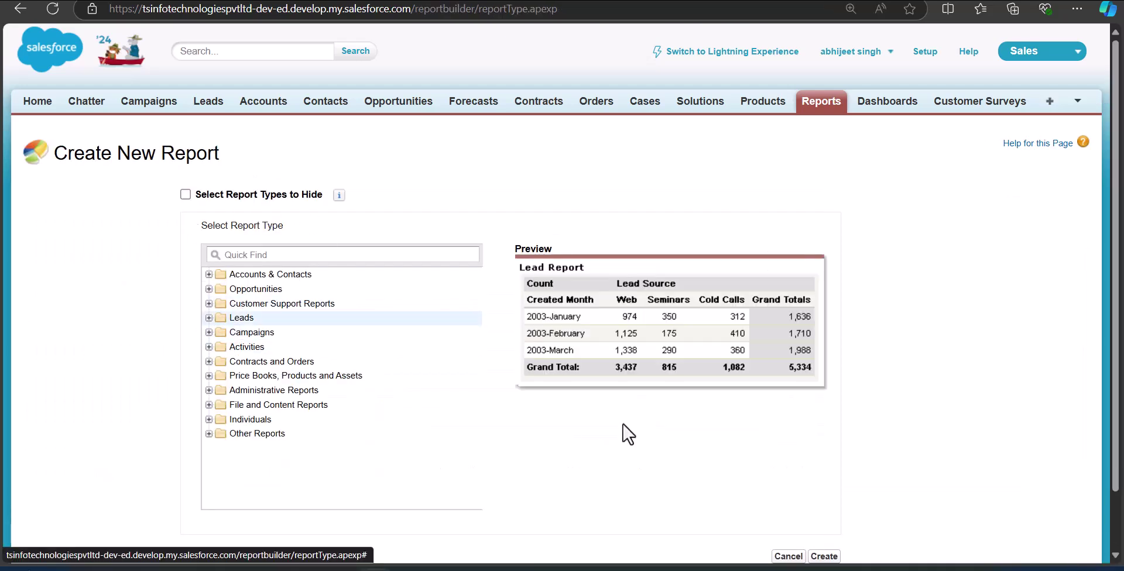
scroll(628, 434, down, 2)
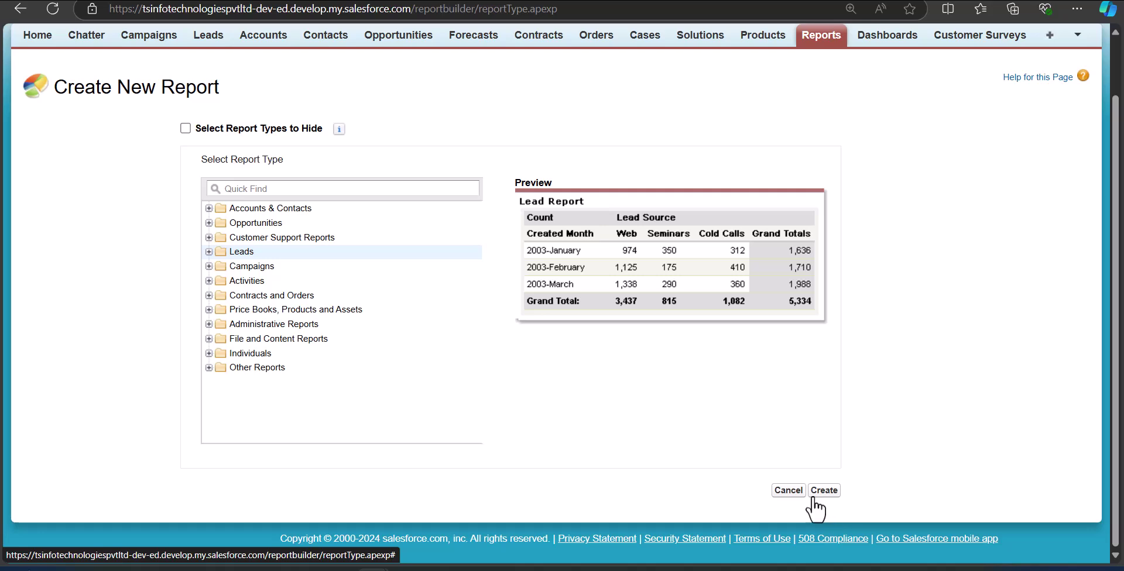
click(815, 497)
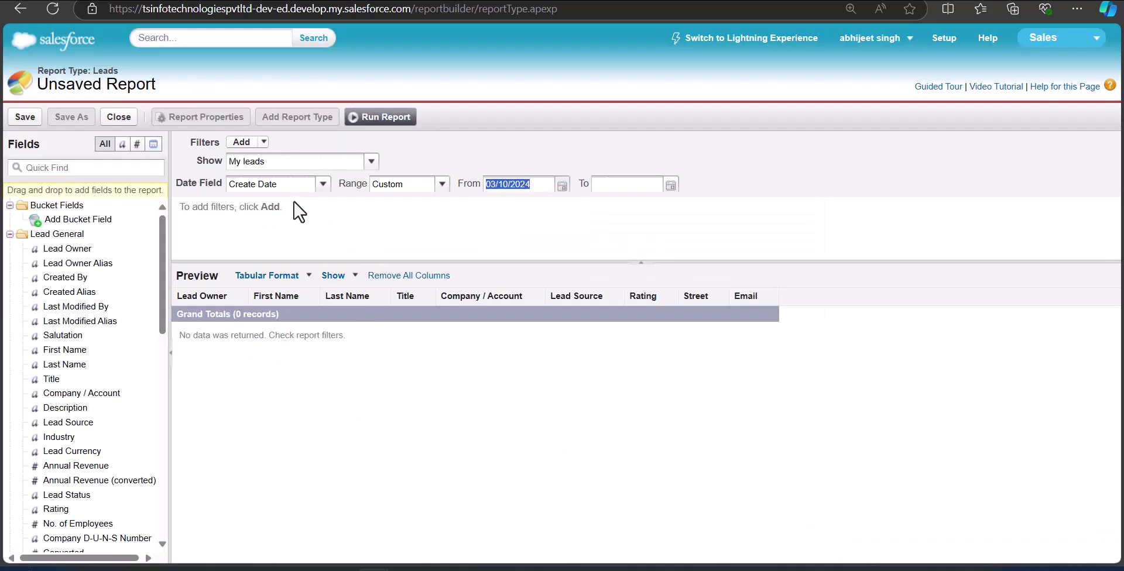
Show All leads and set the Create Date range from Custom to All Time.
click(373, 165)
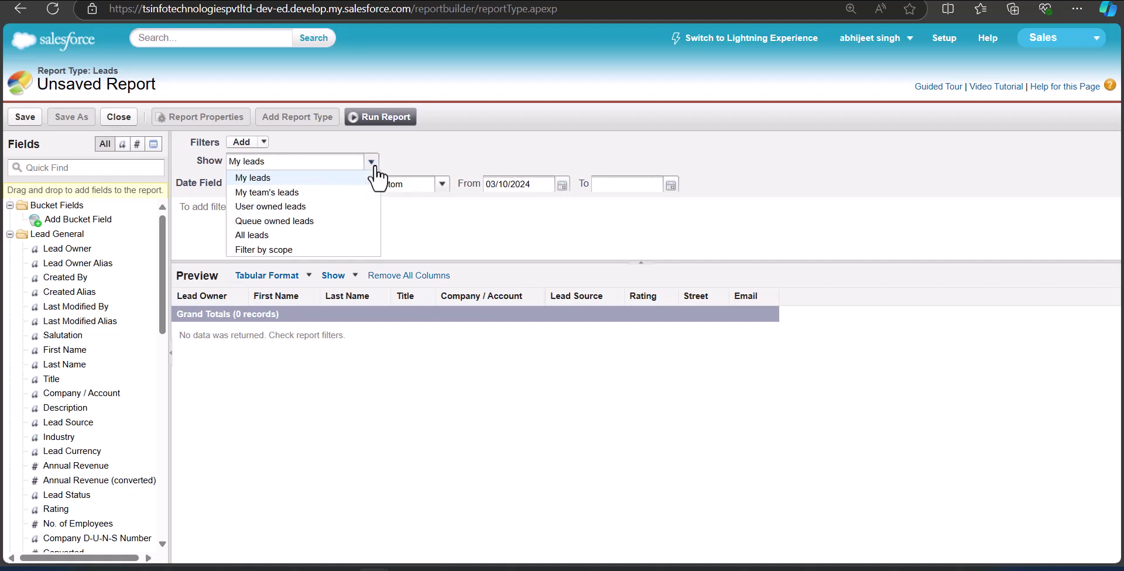
click(276, 234)
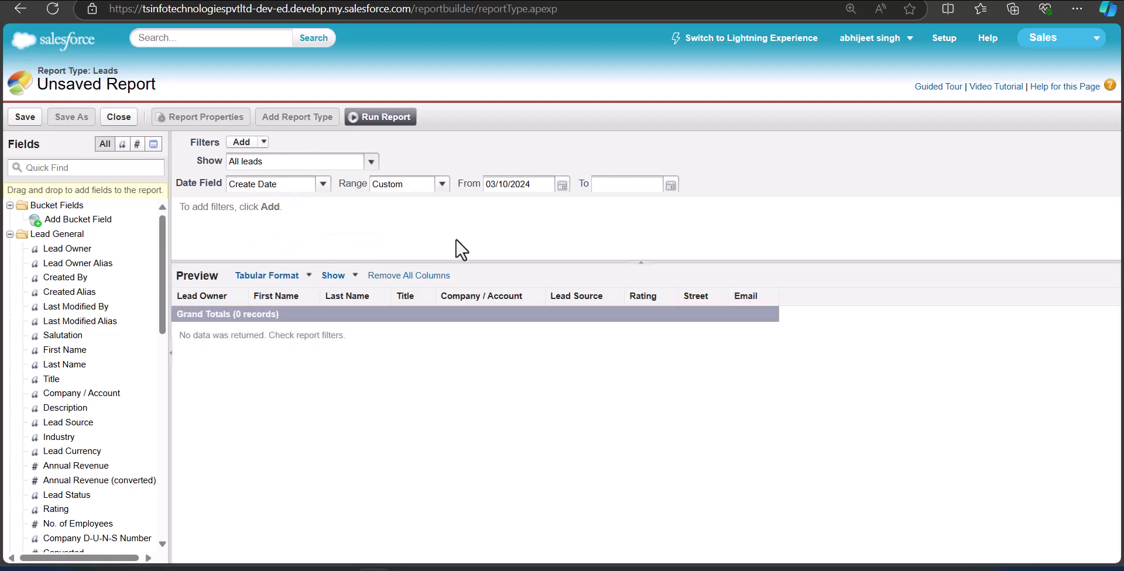
click(442, 184)
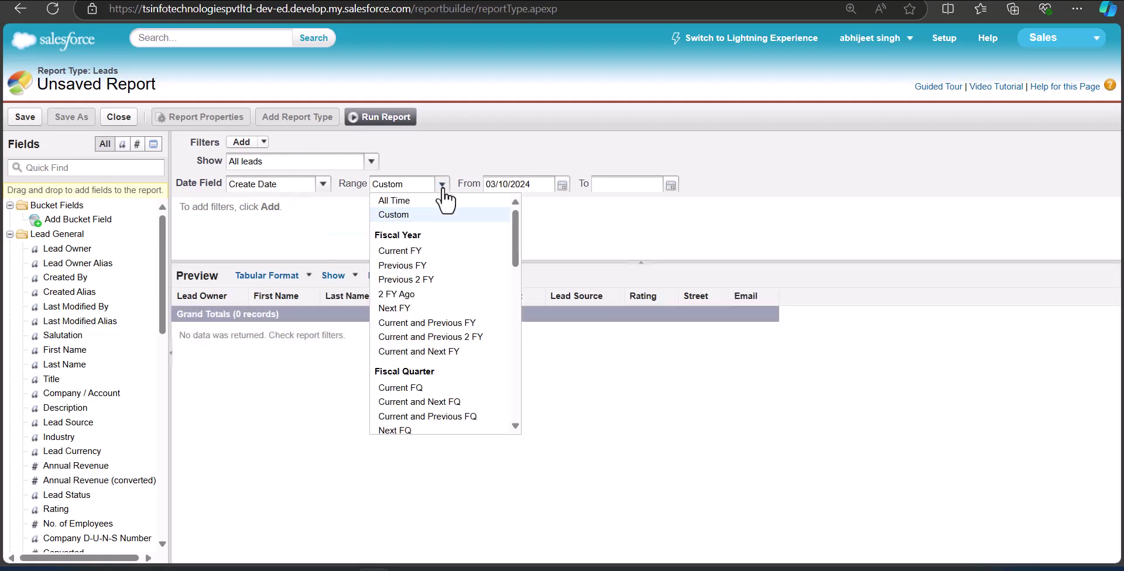
click(396, 201)
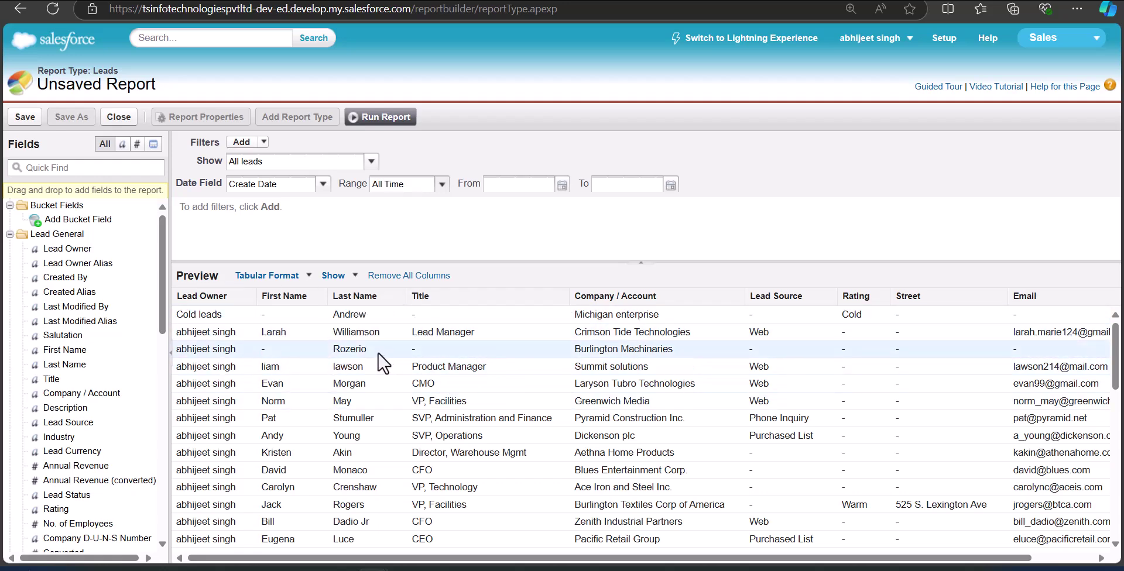
Switch the Leads report from Tabular to Summary Format and group rows by Create Date.
click(309, 280)
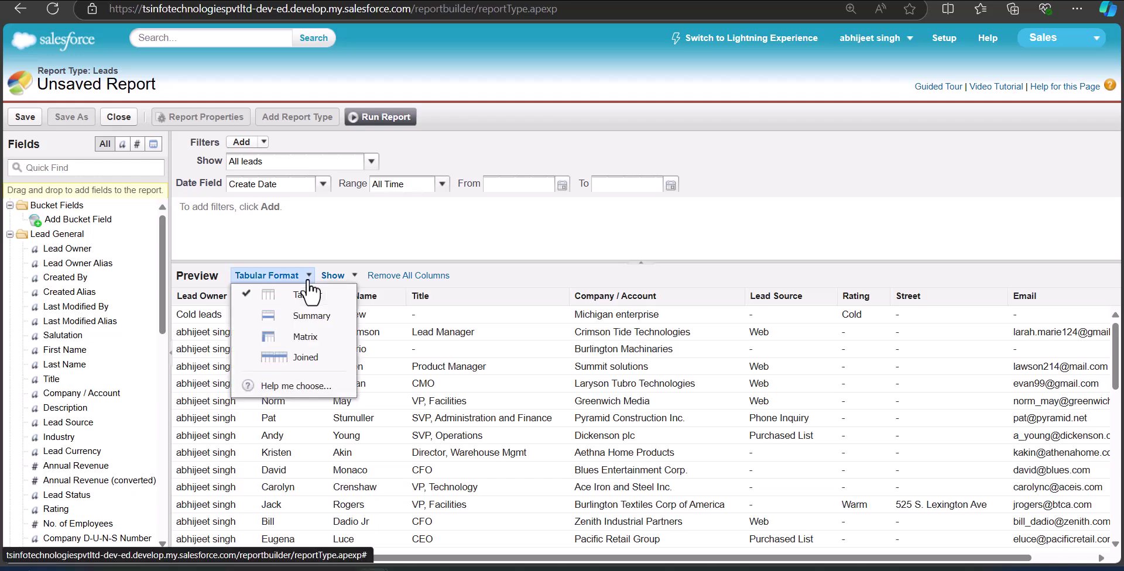
click(320, 320)
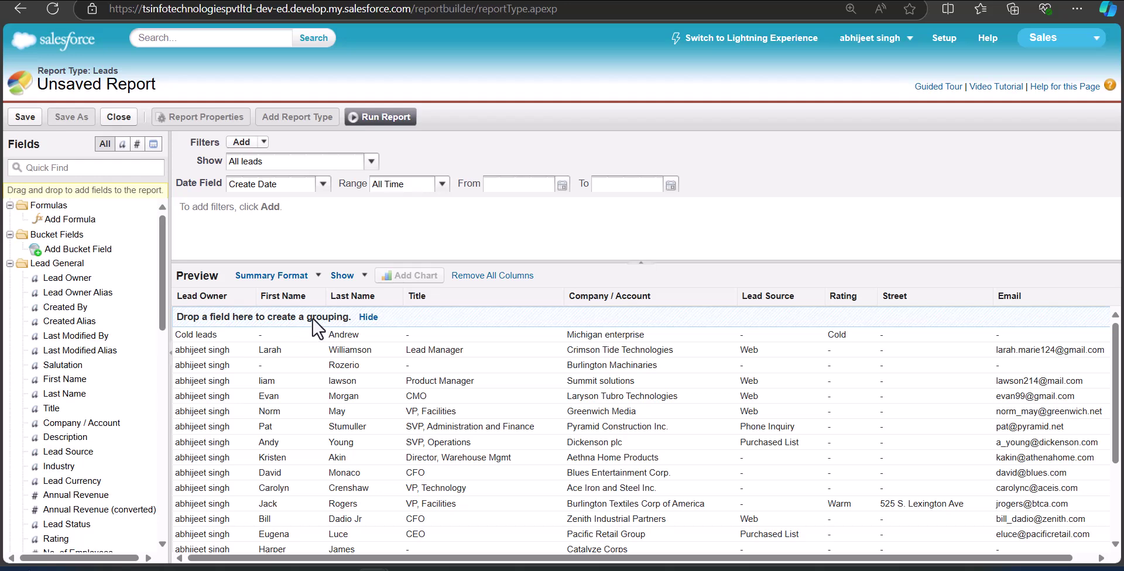
scroll(76, 351, down, 5)
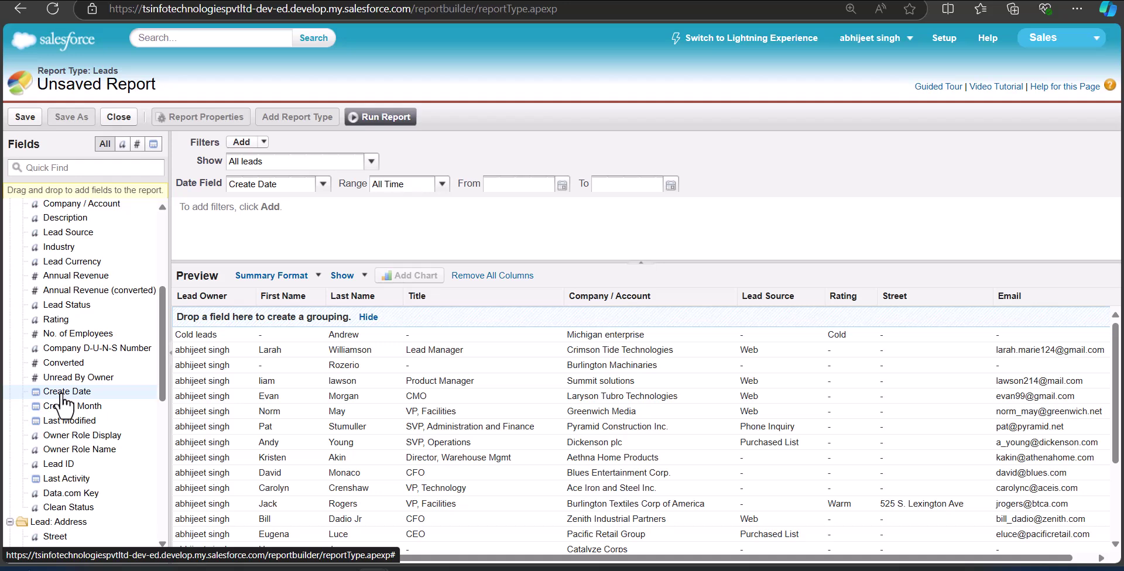
drag(62, 393, 269, 319)
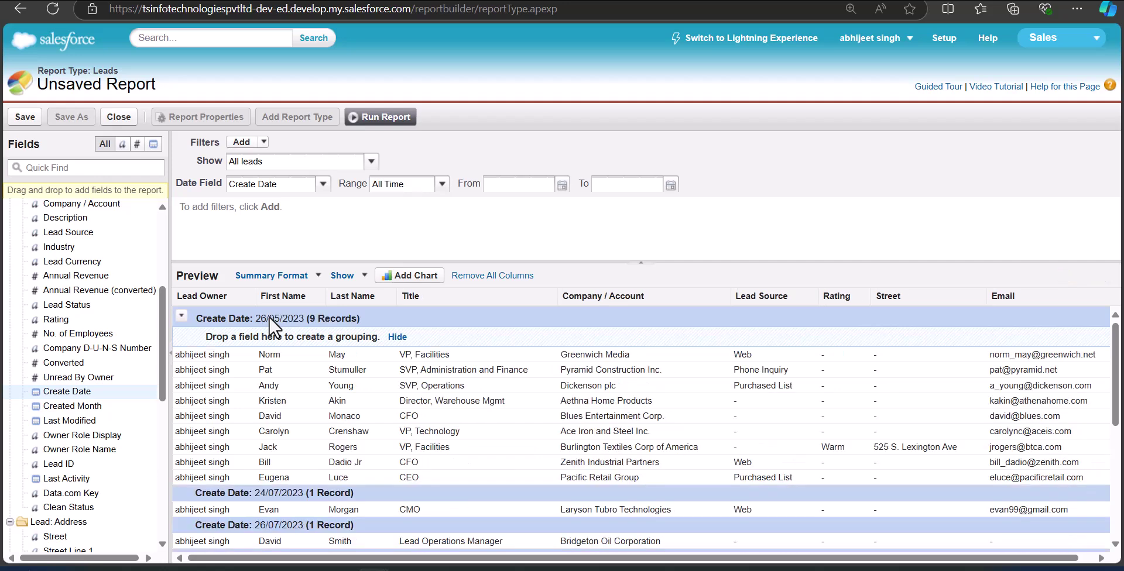
scroll(439, 414, down, 3)
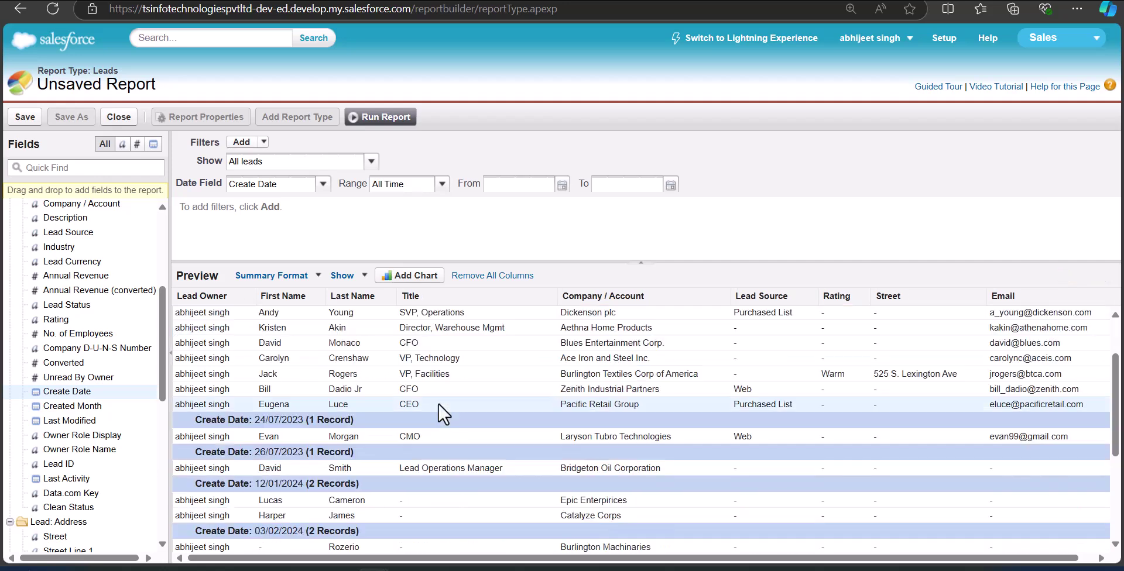
scroll(383, 423, up, 2)
scroll(352, 410, up, 1)
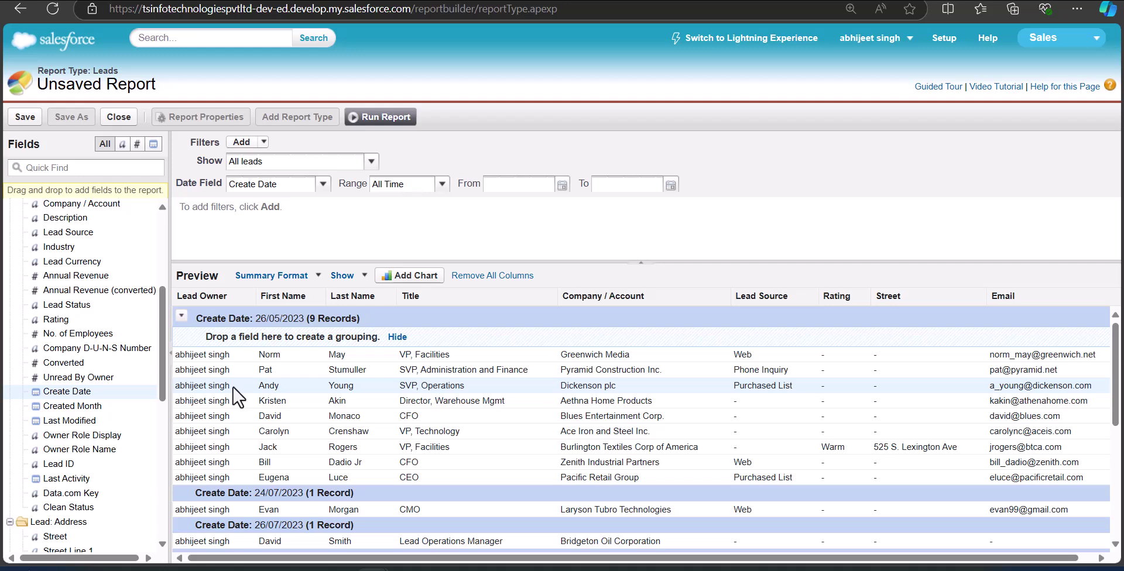
Group the Create Date groups by Calendar Week.
click(182, 316)
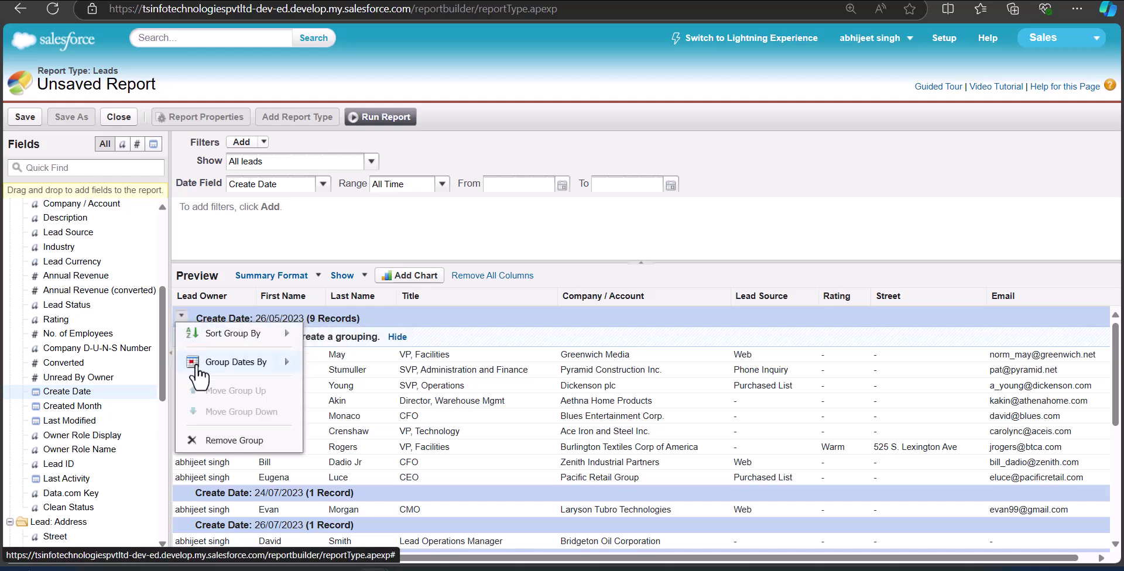
mouse_move(199, 370)
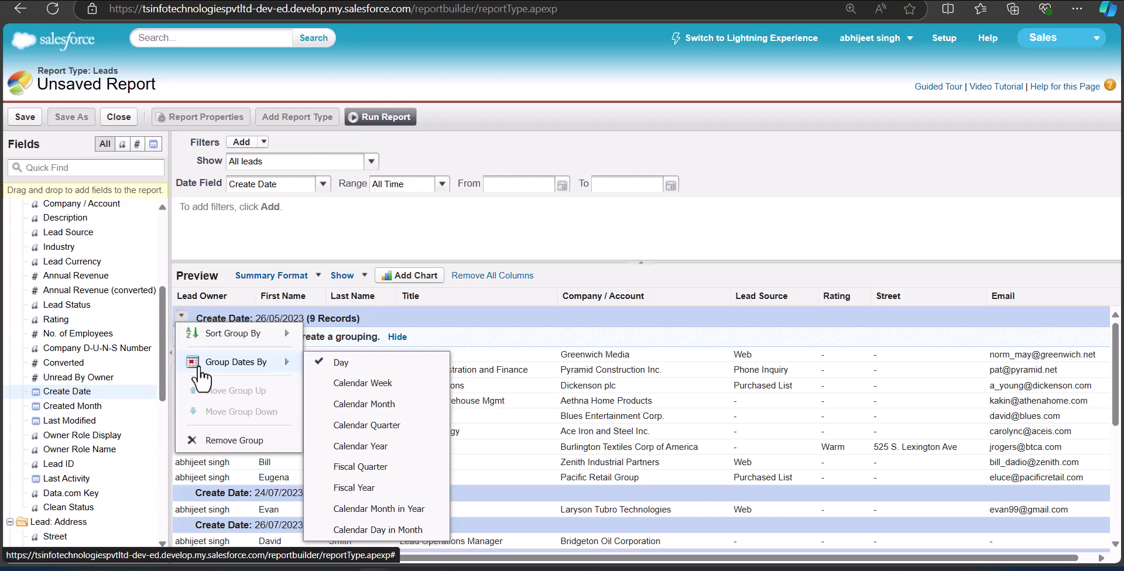
click(371, 388)
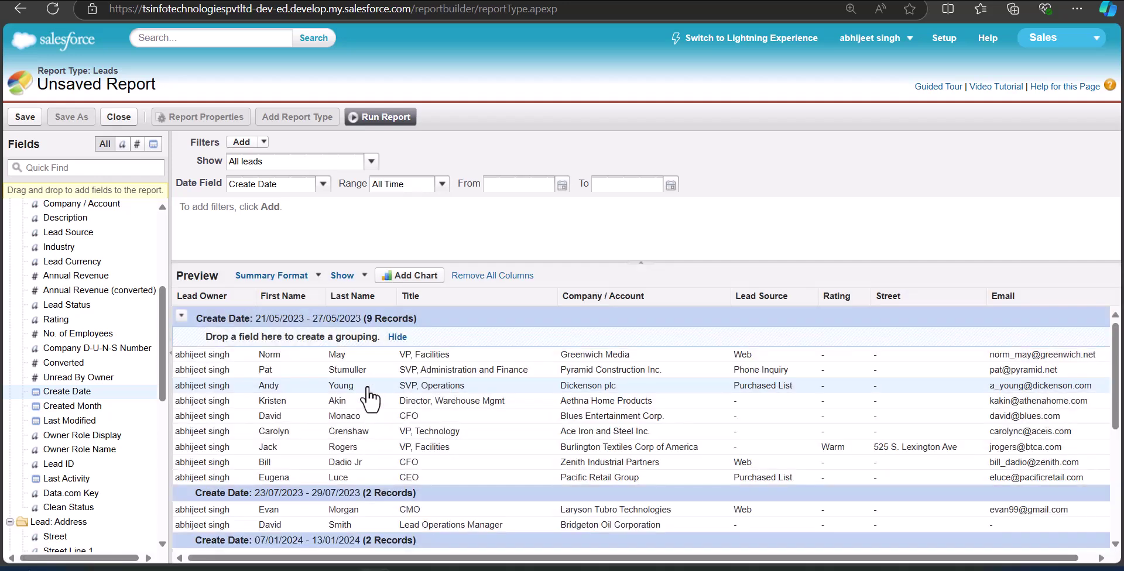
scroll(369, 400, down, 5)
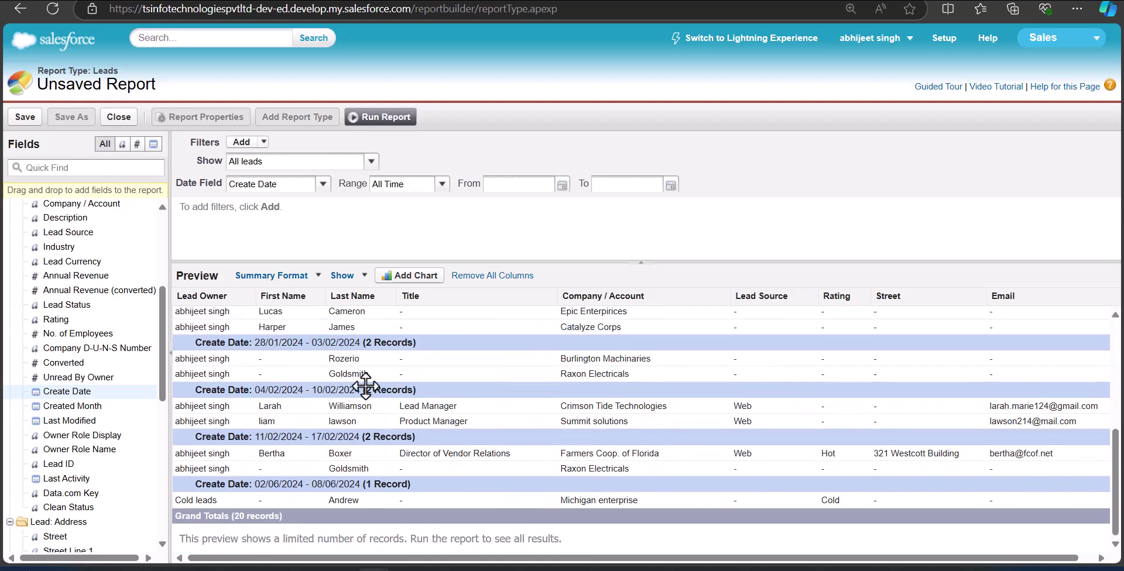
scroll(221, 321, up, 5)
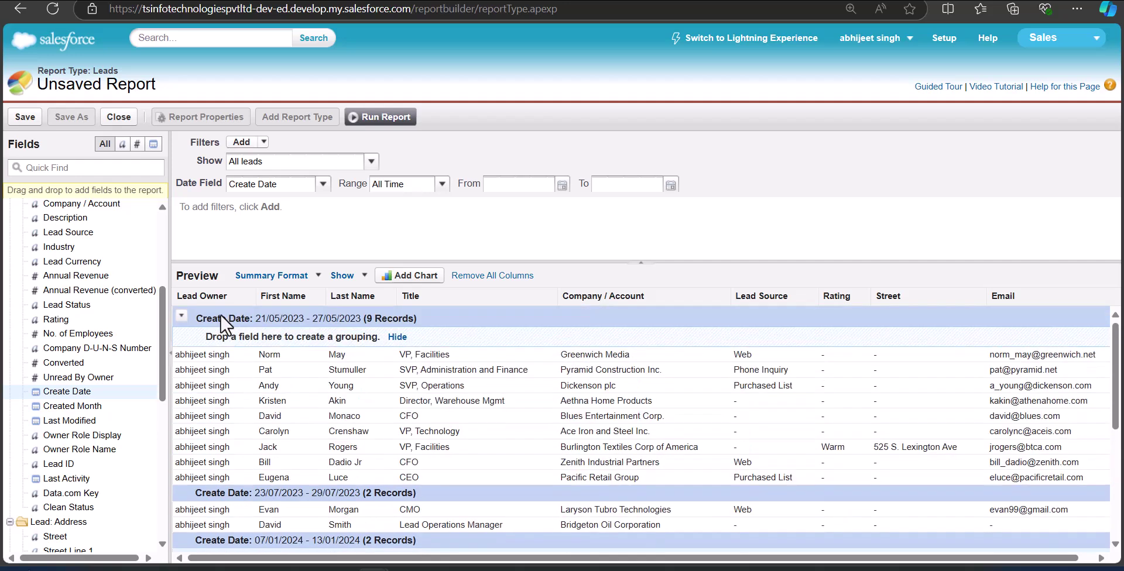
Change the Create Date grouping to Calendar Month.
click(182, 317)
mouse_move(260, 366)
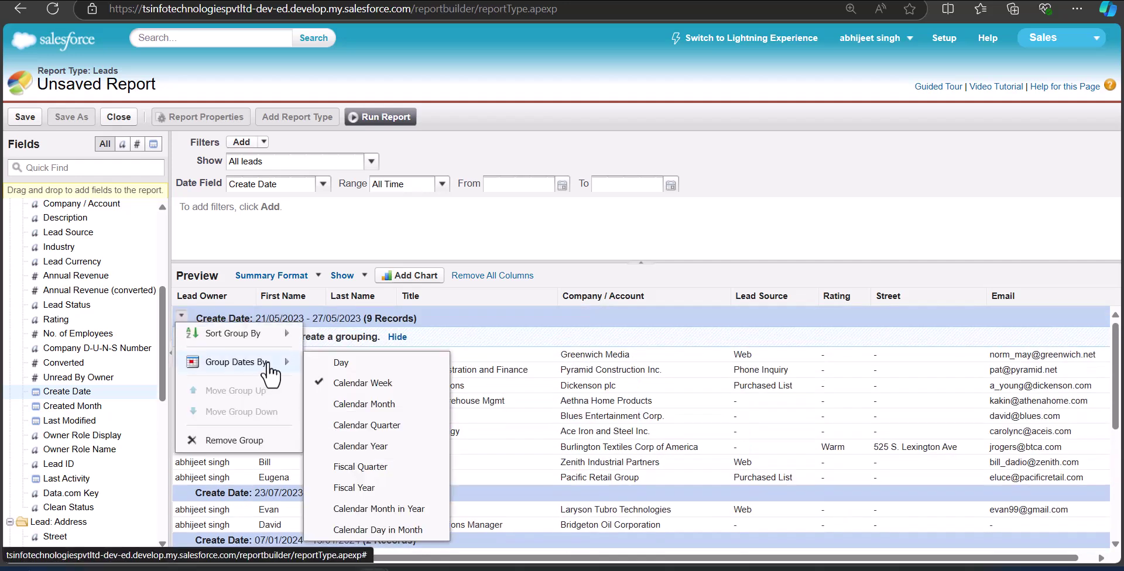
click(391, 405)
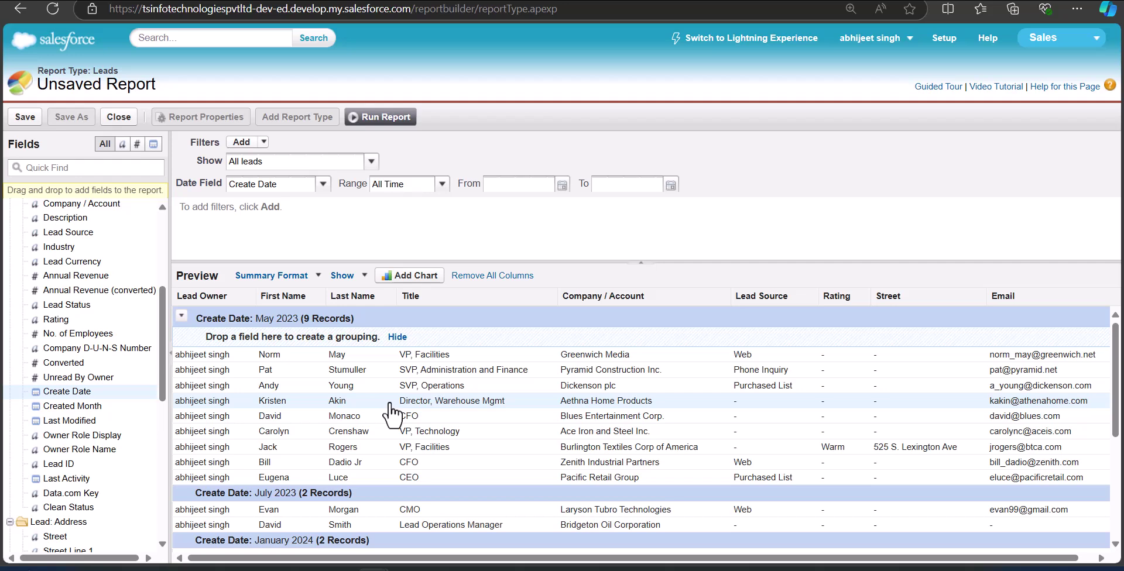
scroll(460, 436, down, 3)
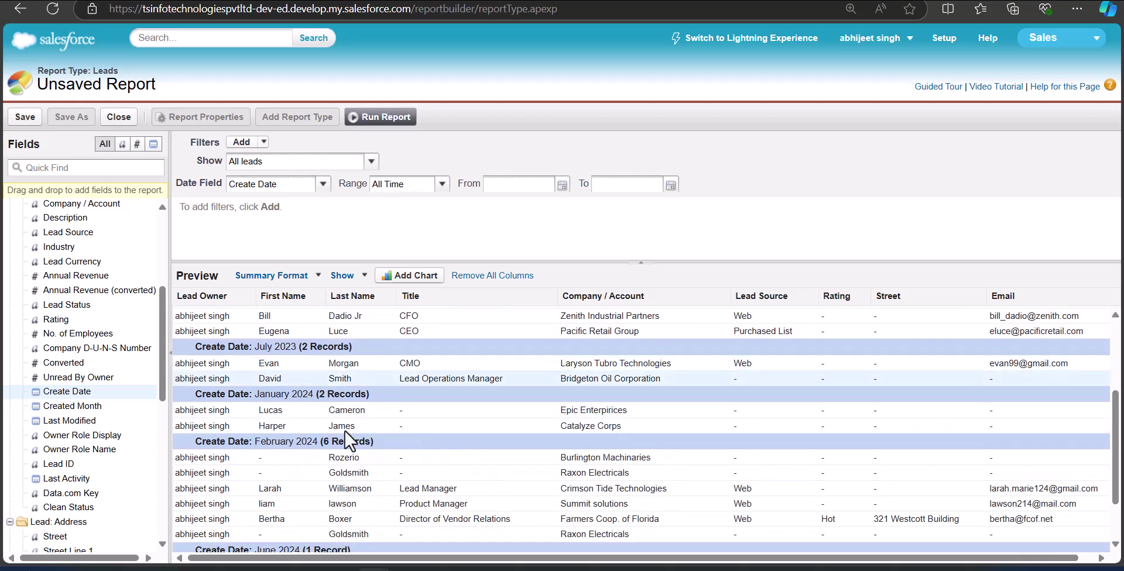